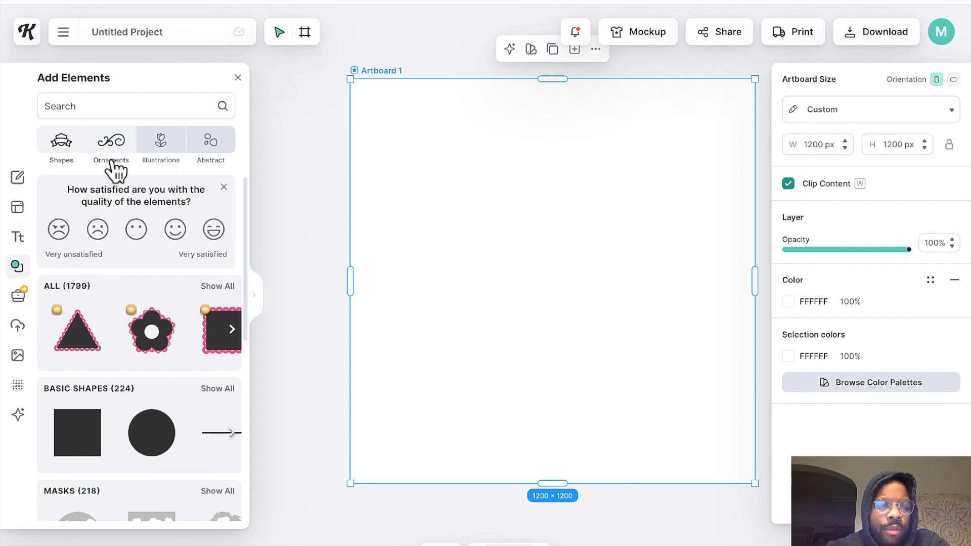
- Search the elements library for "christmas"
{"action": "left_click", "coordinate": [146, 107]}
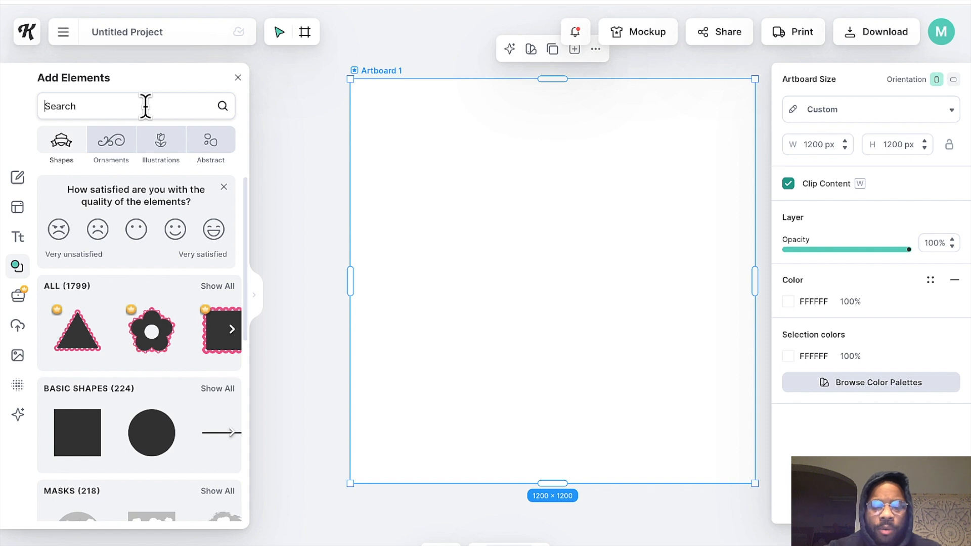
{"action": "type", "text": "christmas"}
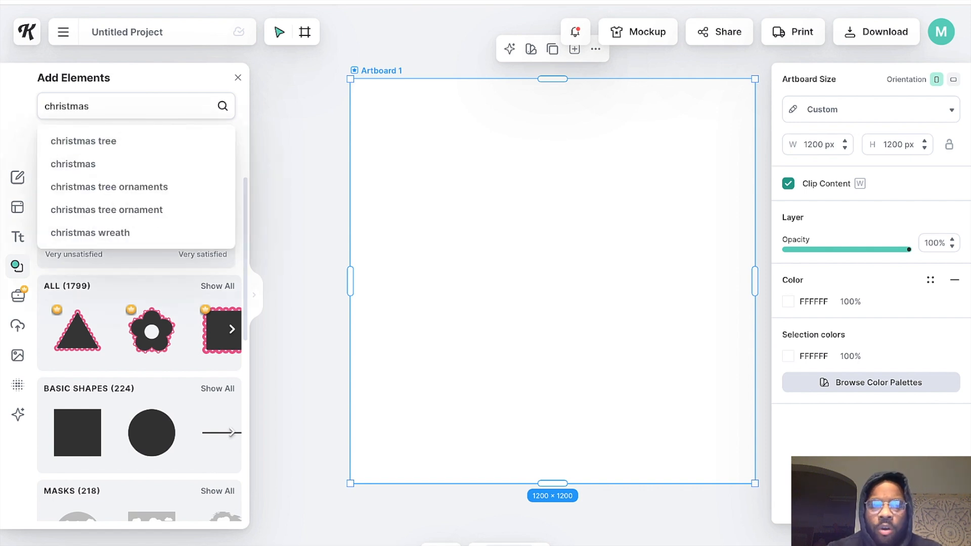
{"action": "key", "text": "Return"}
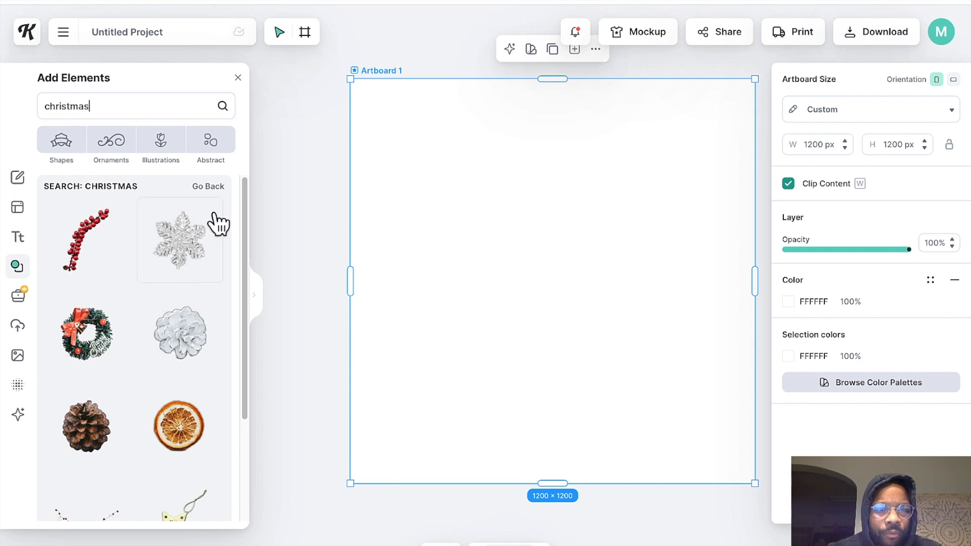
- Add the plain dark green Christmas tree from the search results to the artboard and move it to the artboard's upper left
{"action": "left_click_drag", "start_coordinate": [245, 195], "coordinate": [235, 317]}
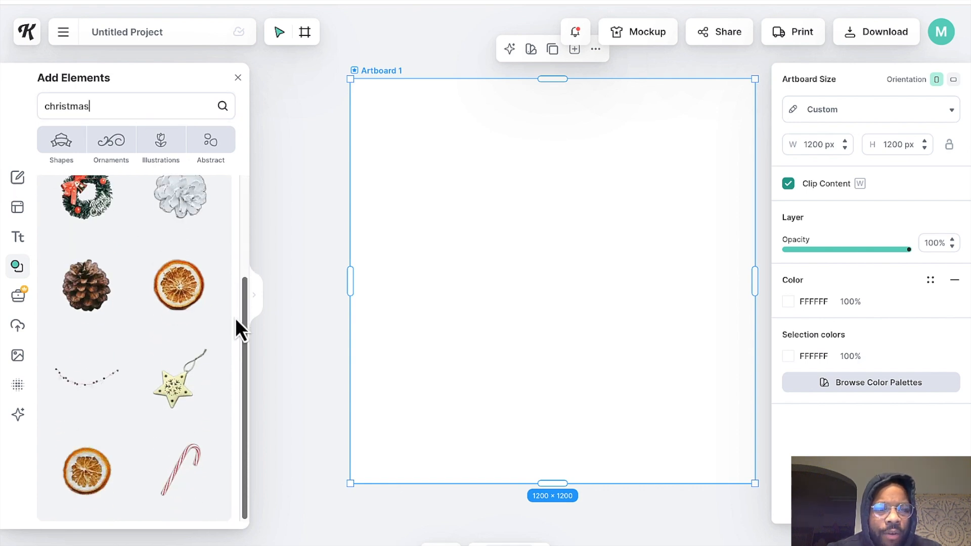
{"action": "scroll", "coordinate": [174, 364], "scroll_direction": "down", "scroll_amount": 4}
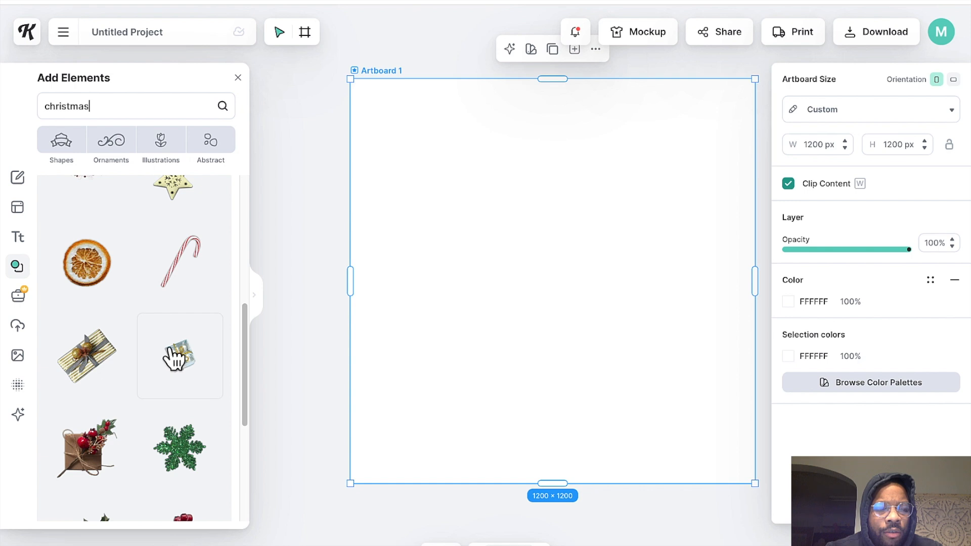
{"action": "scroll", "coordinate": [173, 356], "scroll_direction": "down", "scroll_amount": 3}
{"action": "scroll", "coordinate": [174, 354], "scroll_direction": "down", "scroll_amount": 4}
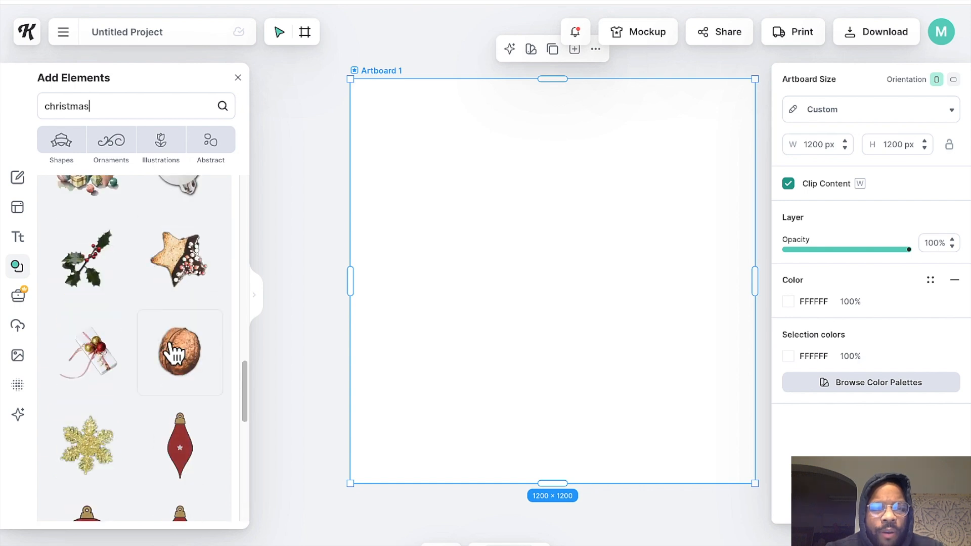
{"action": "scroll", "coordinate": [161, 349], "scroll_direction": "down", "scroll_amount": 4}
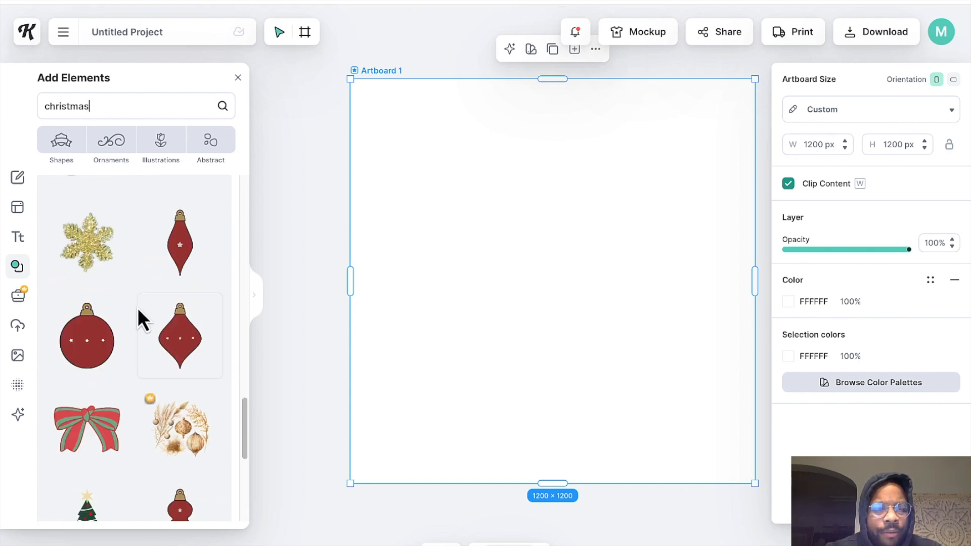
{"action": "scroll", "coordinate": [132, 304], "scroll_direction": "down", "scroll_amount": 2}
{"action": "scroll", "coordinate": [132, 291], "scroll_direction": "down", "scroll_amount": 1}
{"action": "scroll", "coordinate": [135, 292], "scroll_direction": "down", "scroll_amount": 3}
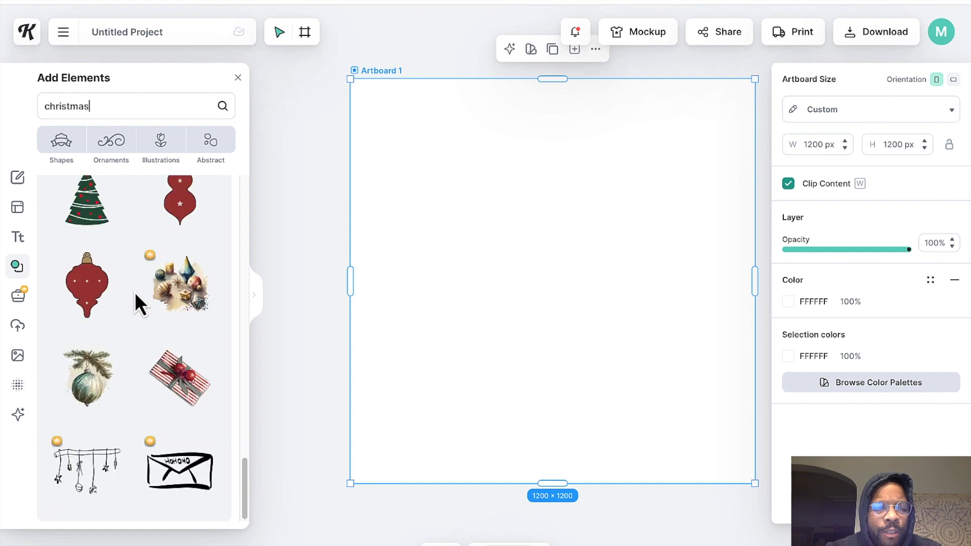
{"action": "scroll", "coordinate": [136, 323], "scroll_direction": "down", "scroll_amount": 3}
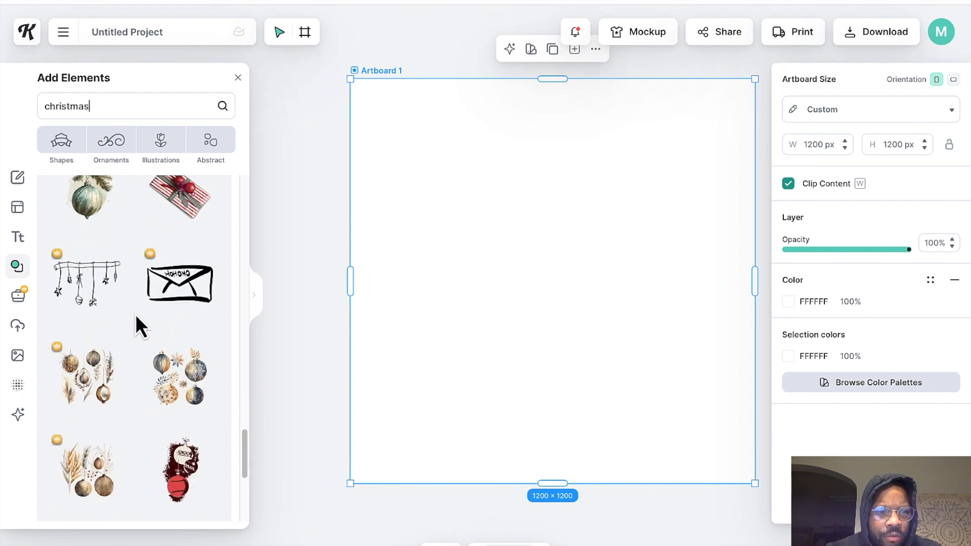
{"action": "scroll", "coordinate": [136, 316], "scroll_direction": "down", "scroll_amount": 6}
{"action": "scroll", "coordinate": [136, 315], "scroll_direction": "down", "scroll_amount": 3}
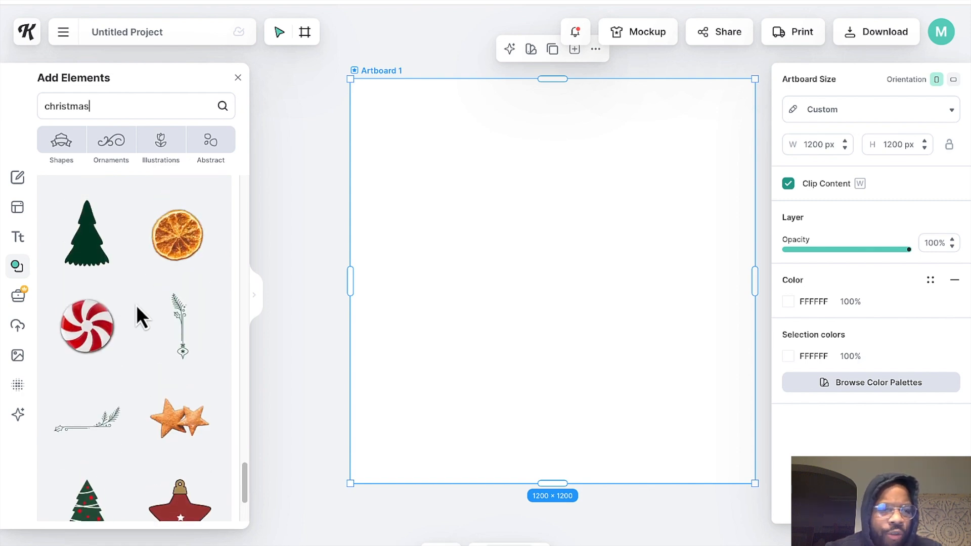
{"action": "left_click", "coordinate": [93, 251]}
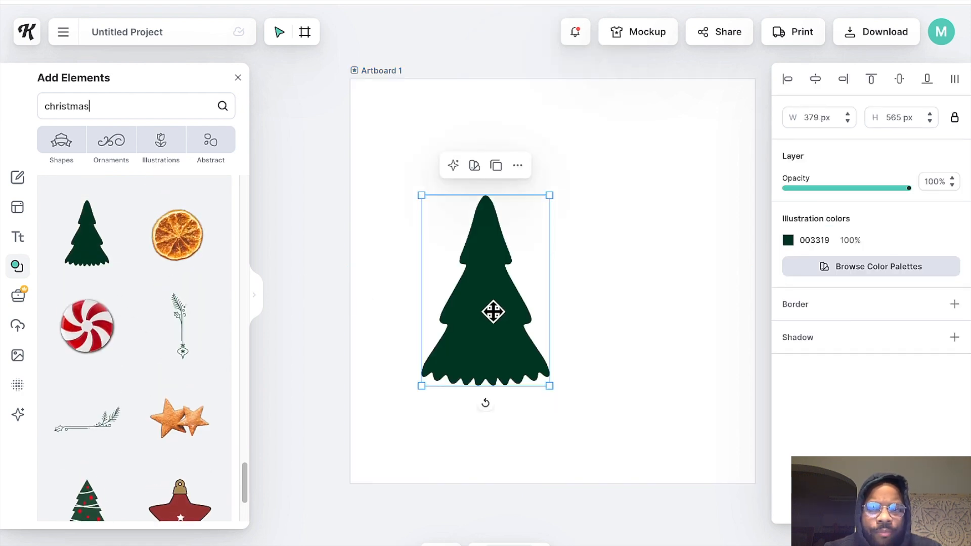
{"action": "left_click_drag", "start_coordinate": [490, 315], "coordinate": [458, 249]}
- Browse the remaining christmas results for ornaments and other decorations that could accompany the tree
{"action": "scroll", "coordinate": [123, 342], "scroll_direction": "down", "scroll_amount": 2}
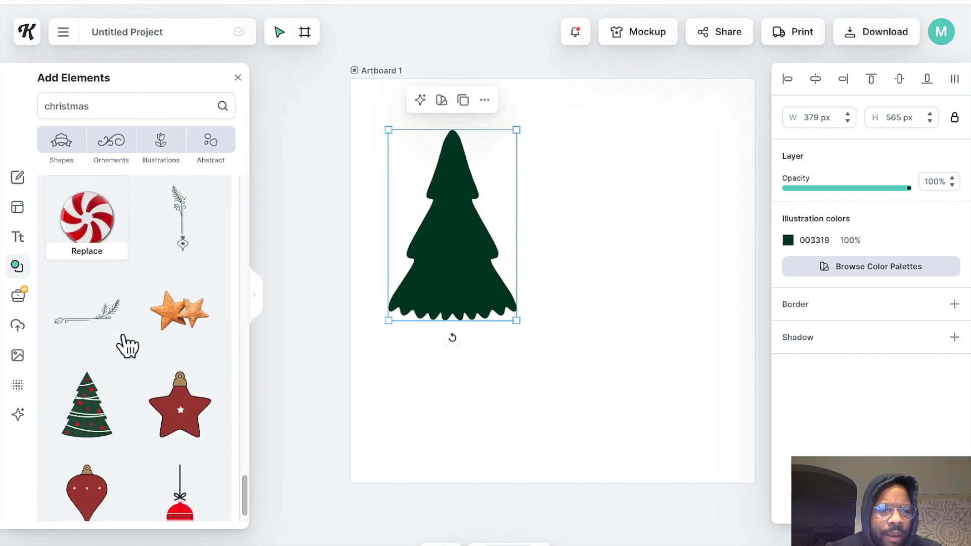
{"action": "scroll", "coordinate": [131, 333], "scroll_direction": "down", "scroll_amount": 3}
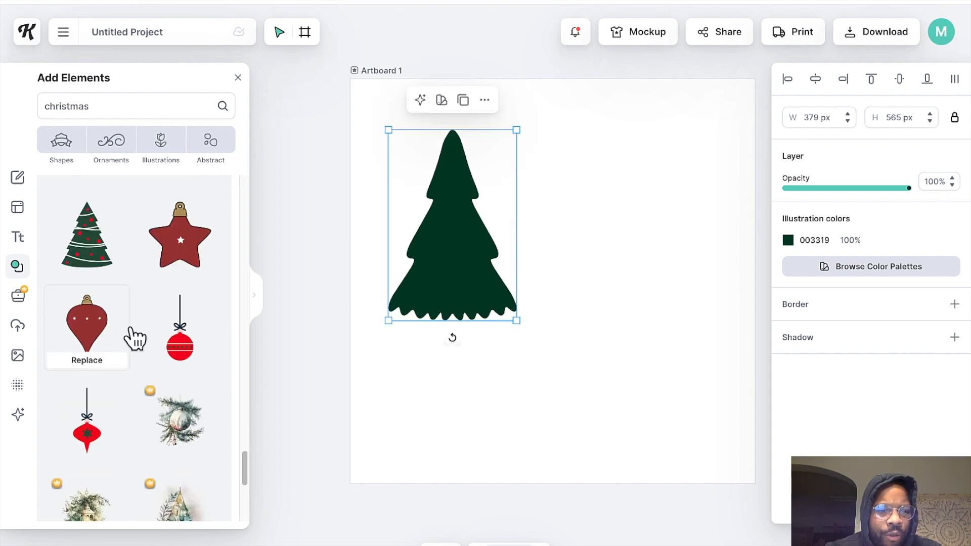
{"action": "scroll", "coordinate": [136, 328], "scroll_direction": "down", "scroll_amount": 2}
{"action": "scroll", "coordinate": [143, 328], "scroll_direction": "down", "scroll_amount": 3}
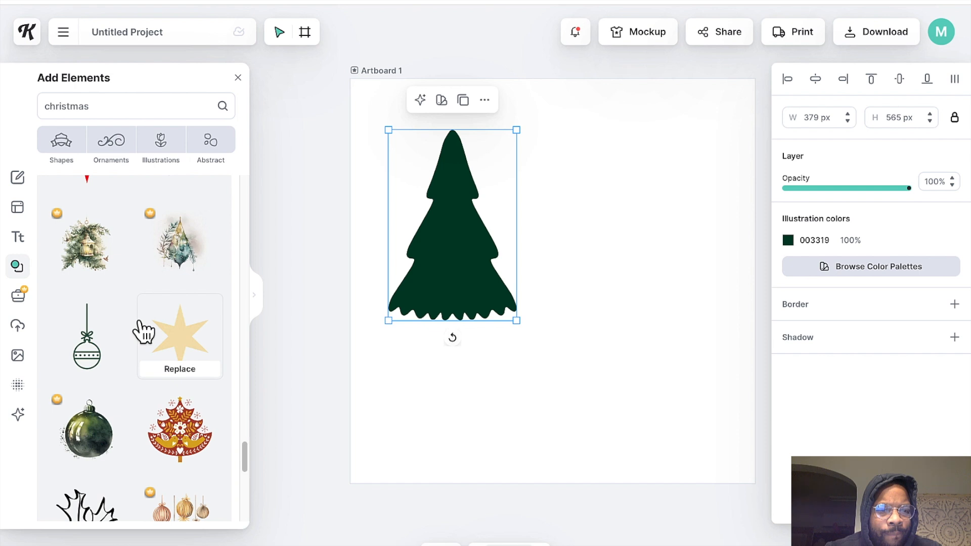
{"action": "scroll", "coordinate": [143, 331], "scroll_direction": "down", "scroll_amount": 3}
{"action": "scroll", "coordinate": [143, 331], "scroll_direction": "down", "scroll_amount": 10}
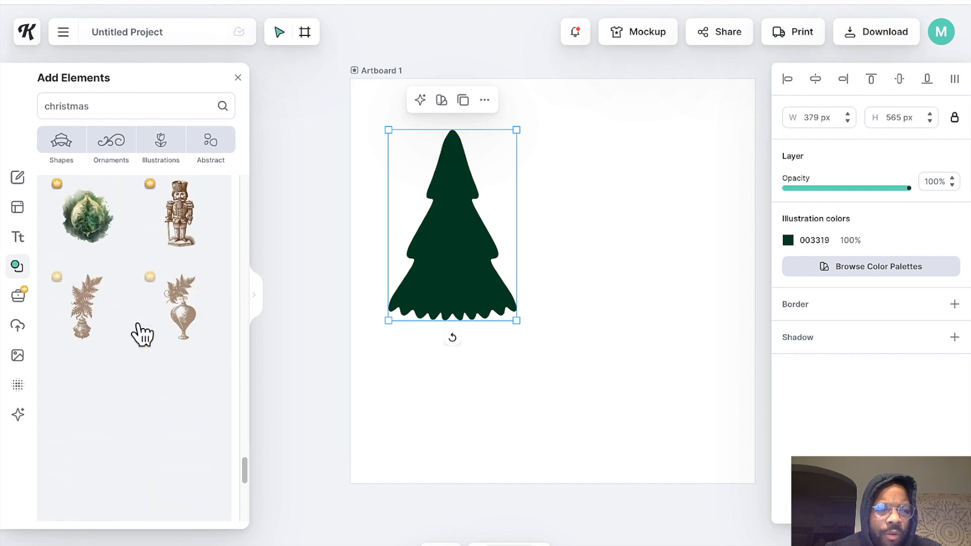
{"action": "scroll", "coordinate": [132, 328], "scroll_direction": "down", "scroll_amount": 3}
{"action": "scroll", "coordinate": [132, 329], "scroll_direction": "down", "scroll_amount": 6}
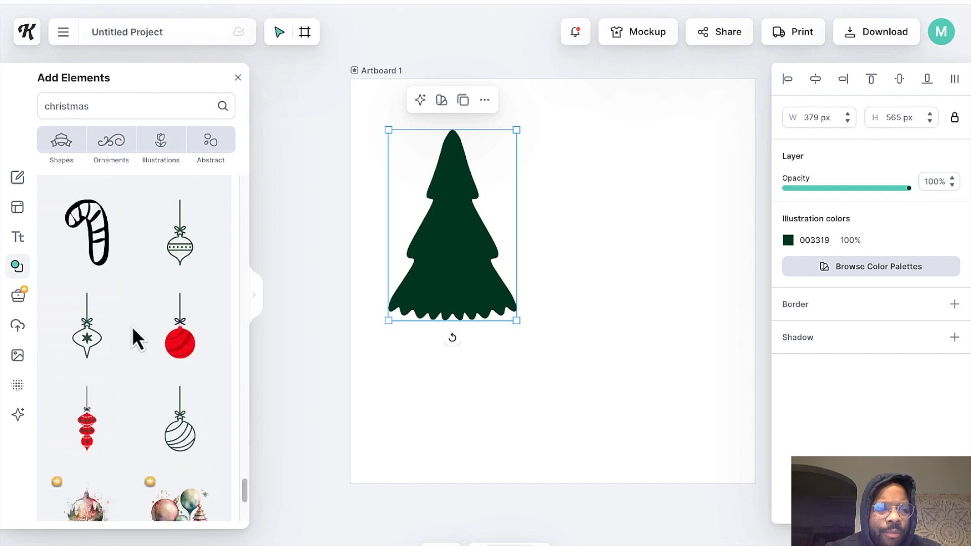
{"action": "scroll", "coordinate": [144, 333], "scroll_direction": "down", "scroll_amount": 8}
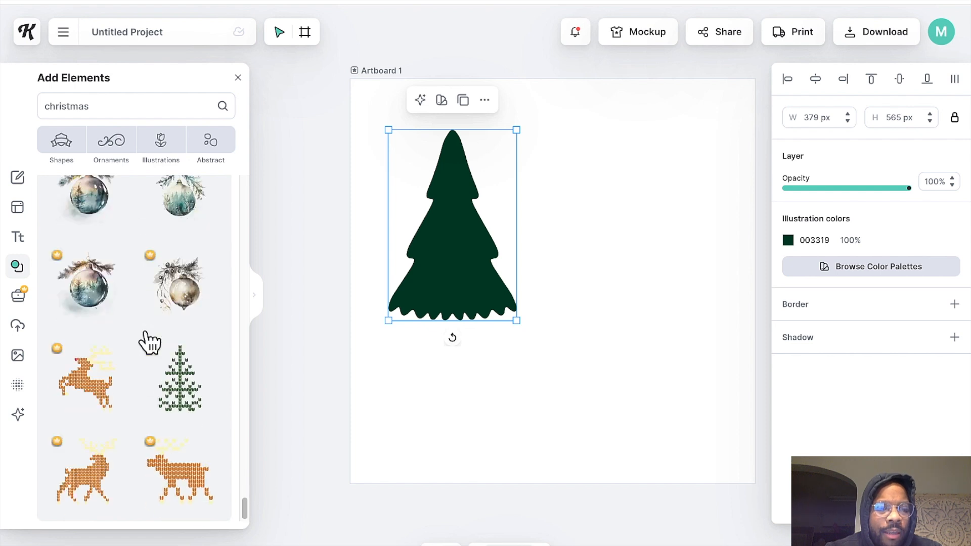
- Search the elements library for "ornament" and look through the results
{"action": "left_click_drag", "start_coordinate": [113, 105], "coordinate": [37, 111]}
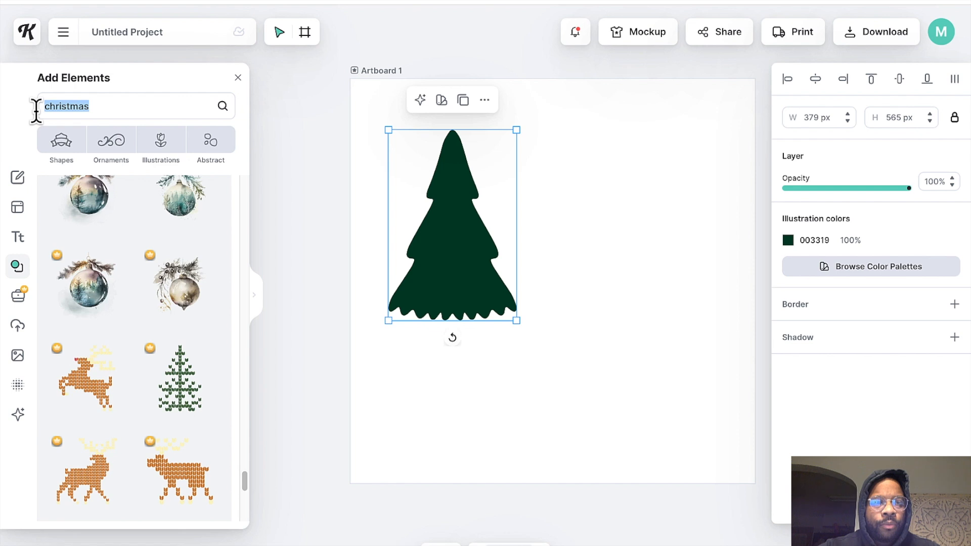
{"action": "type", "text": "ornament"}
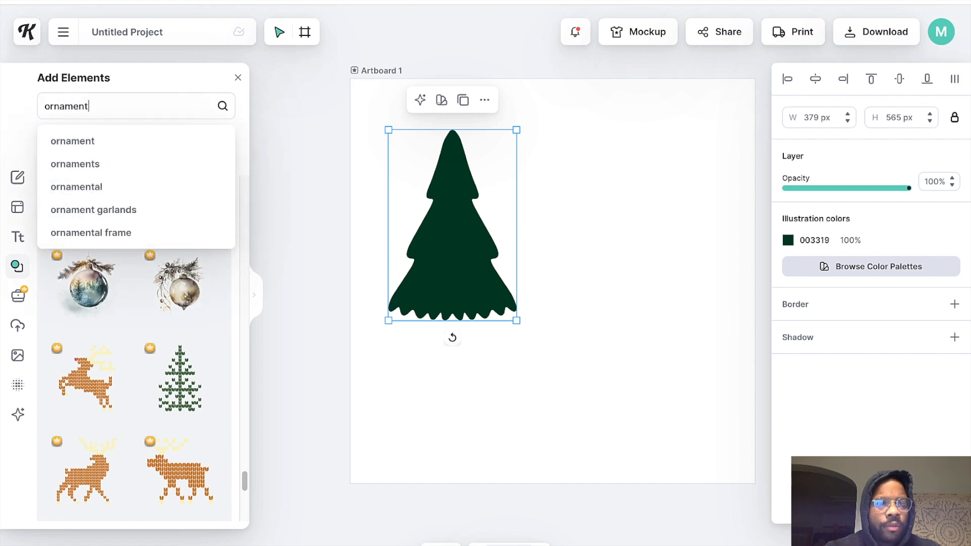
{"action": "key", "text": "Return"}
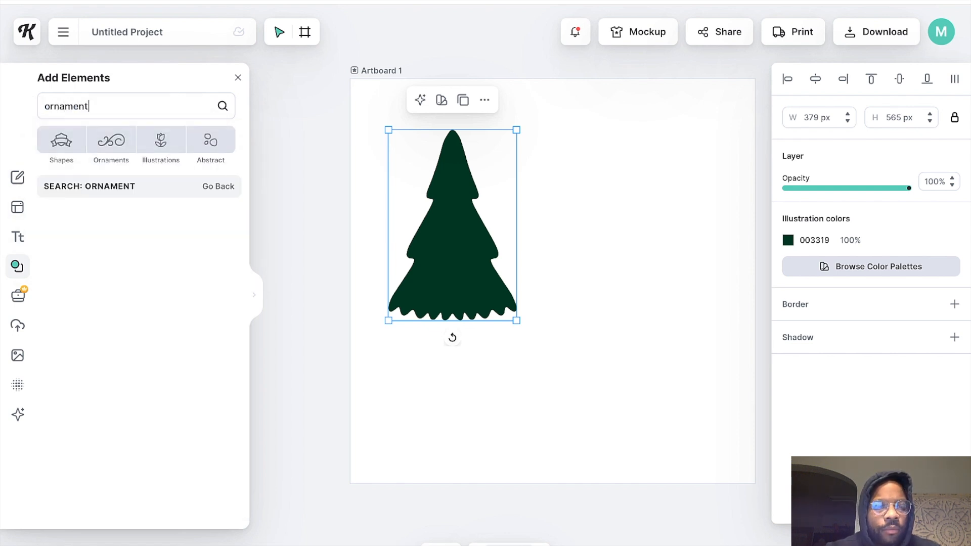
{"action": "scroll", "coordinate": [162, 313], "scroll_direction": "down", "scroll_amount": 10}
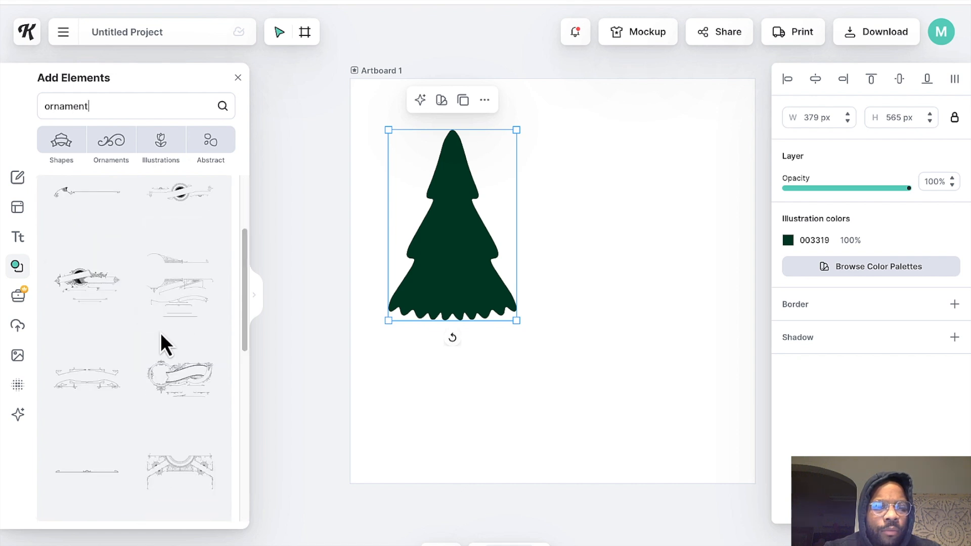
{"action": "scroll", "coordinate": [165, 343], "scroll_direction": "down", "scroll_amount": 3}
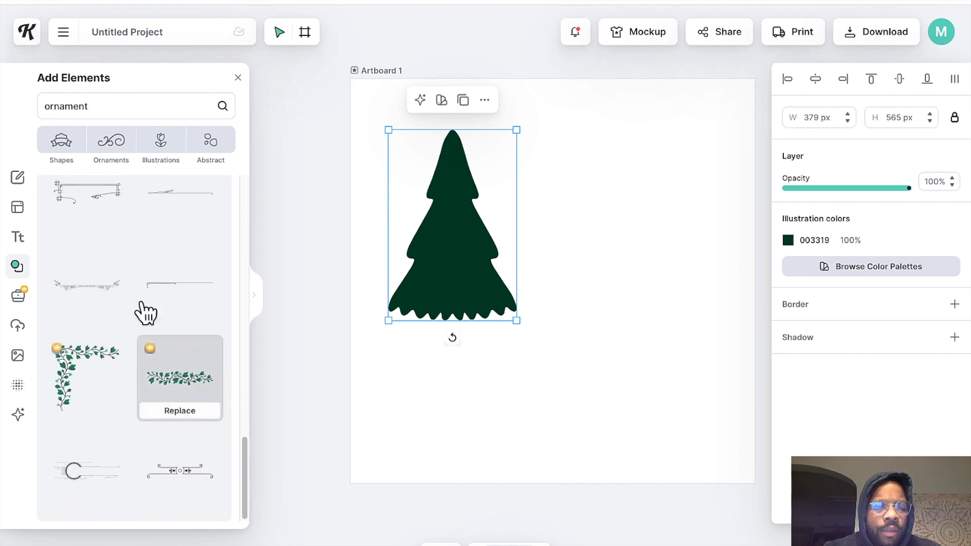
- Replace the element search term with "ghost" and run the search
{"action": "double_click", "coordinate": [104, 106]}
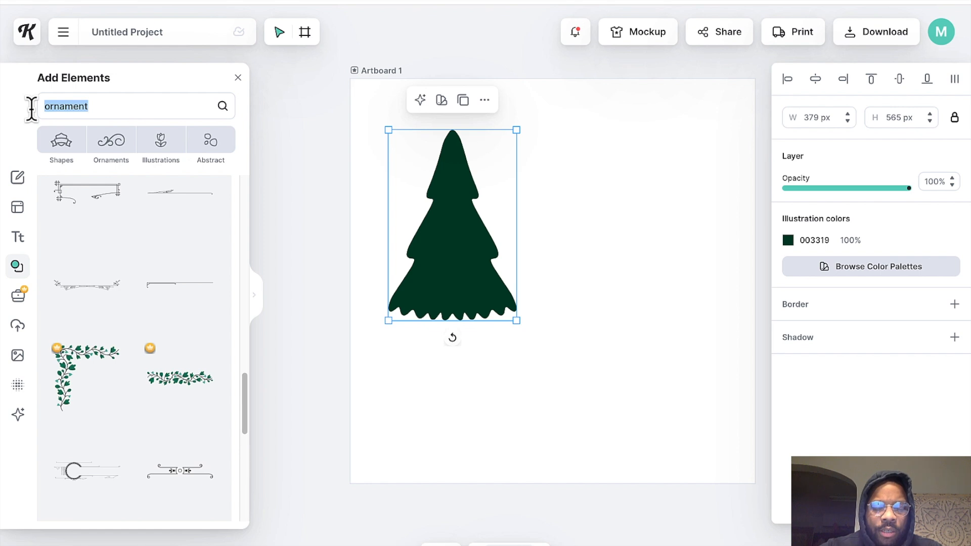
{"action": "type", "text": "ghost"}
{"action": "key", "text": "Return"}
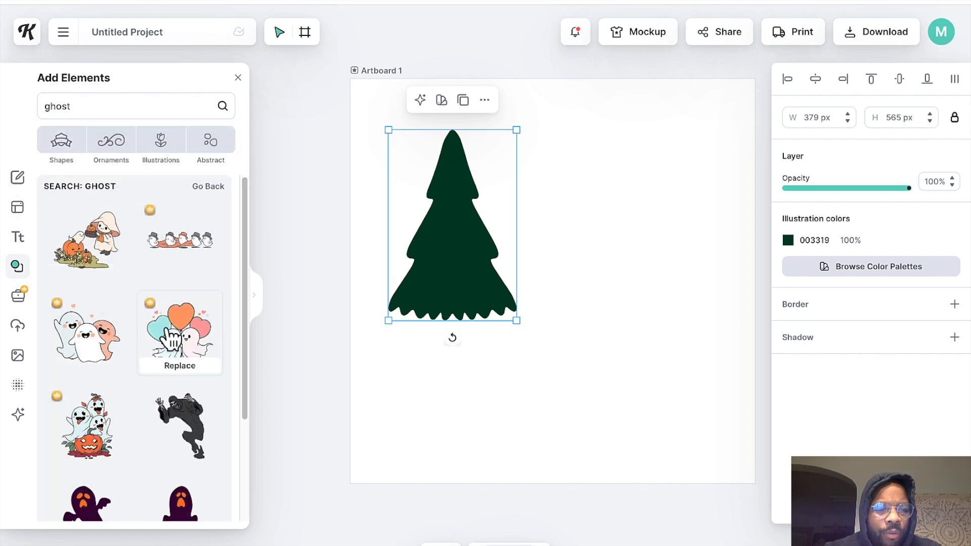
- Add the tilted dark purple ghost with orange eyes and open mouth, and place it beside the tree on its right
{"action": "scroll", "coordinate": [99, 375], "scroll_direction": "down", "scroll_amount": 3}
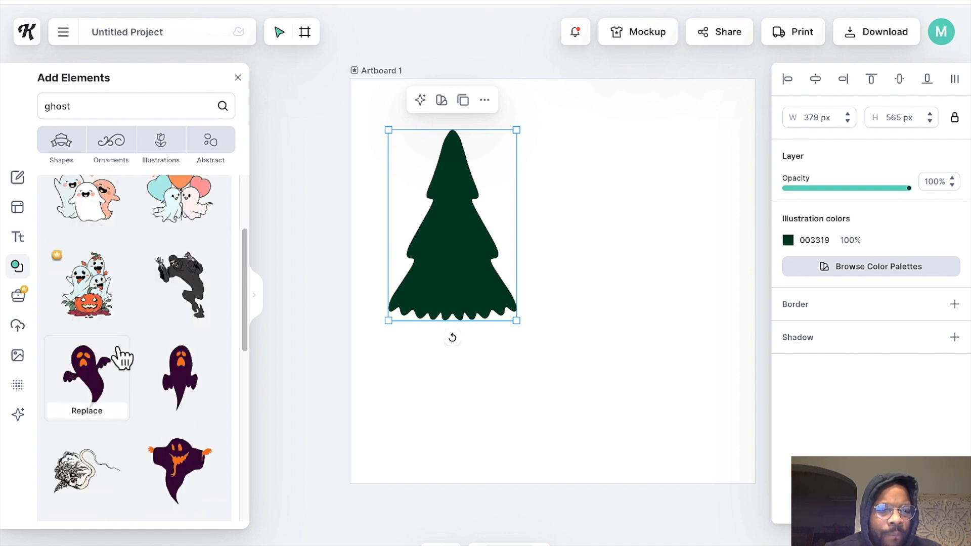
{"action": "scroll", "coordinate": [136, 354], "scroll_direction": "down", "scroll_amount": 4}
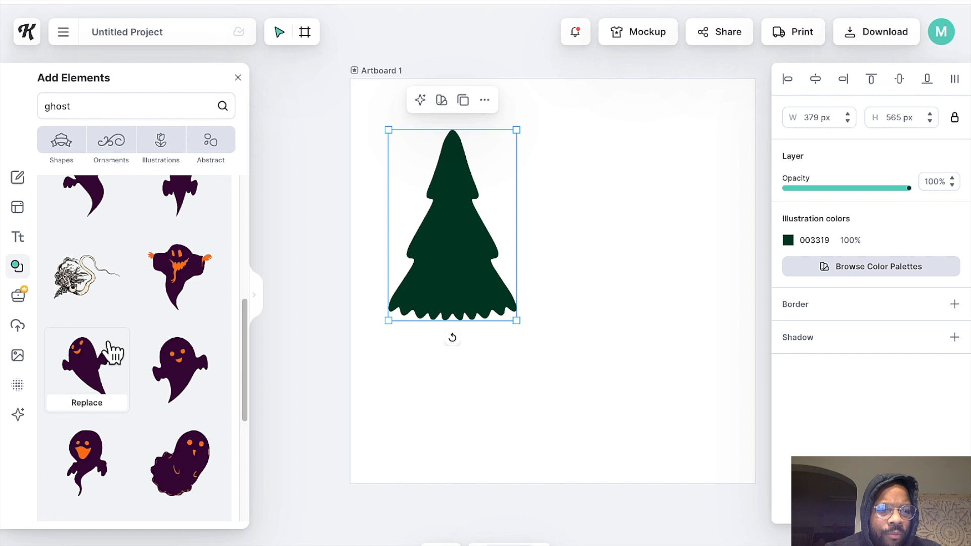
{"action": "scroll", "coordinate": [108, 347], "scroll_direction": "down", "scroll_amount": 3}
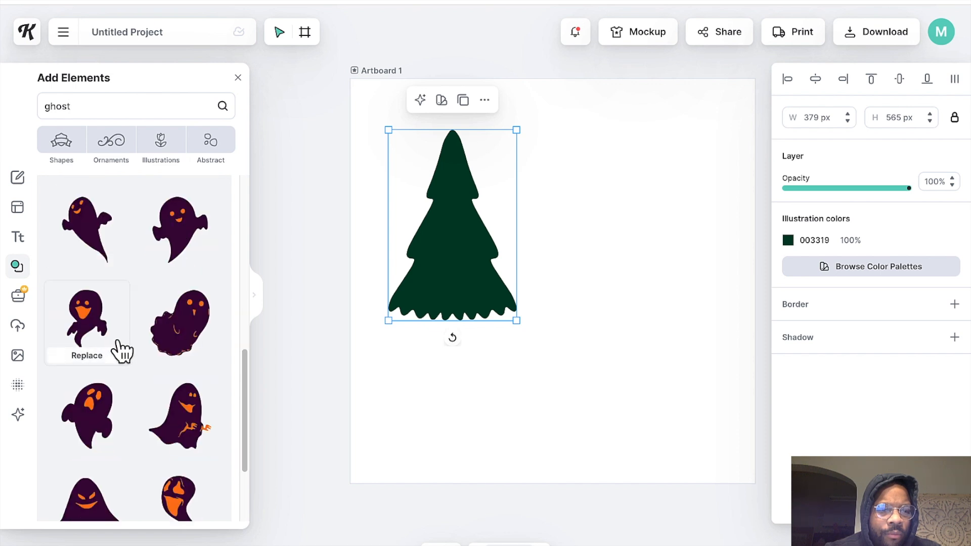
{"action": "scroll", "coordinate": [122, 350], "scroll_direction": "down", "scroll_amount": 3}
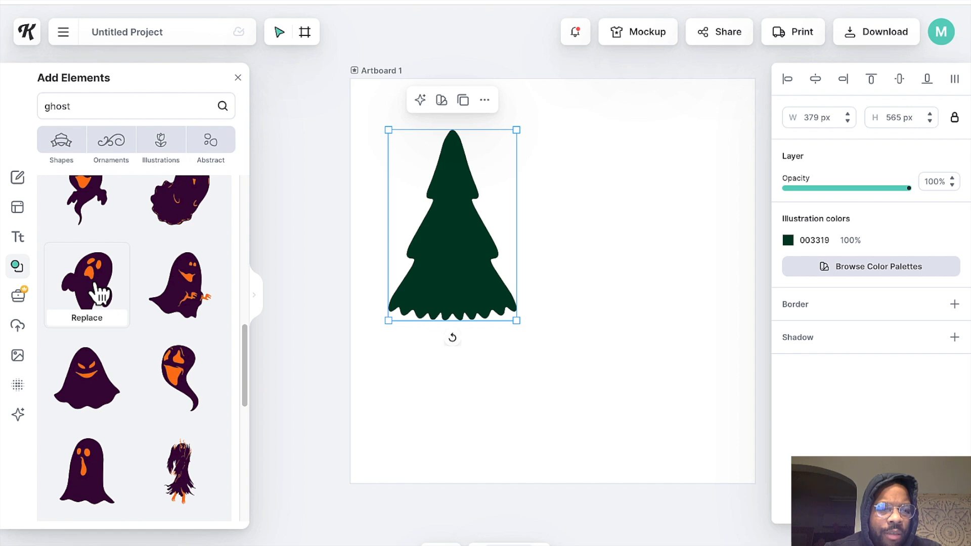
{"action": "left_click", "coordinate": [100, 293]}
{"action": "left_click_drag", "start_coordinate": [462, 293], "coordinate": [582, 271]}
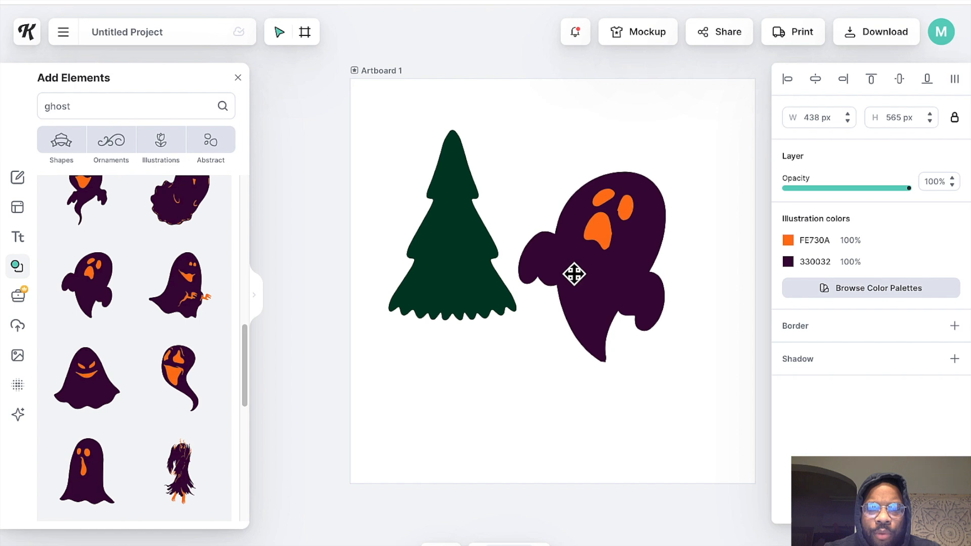
- Delete the green tree from the artboard and look through more ghost elements
{"action": "left_click", "coordinate": [444, 232]}
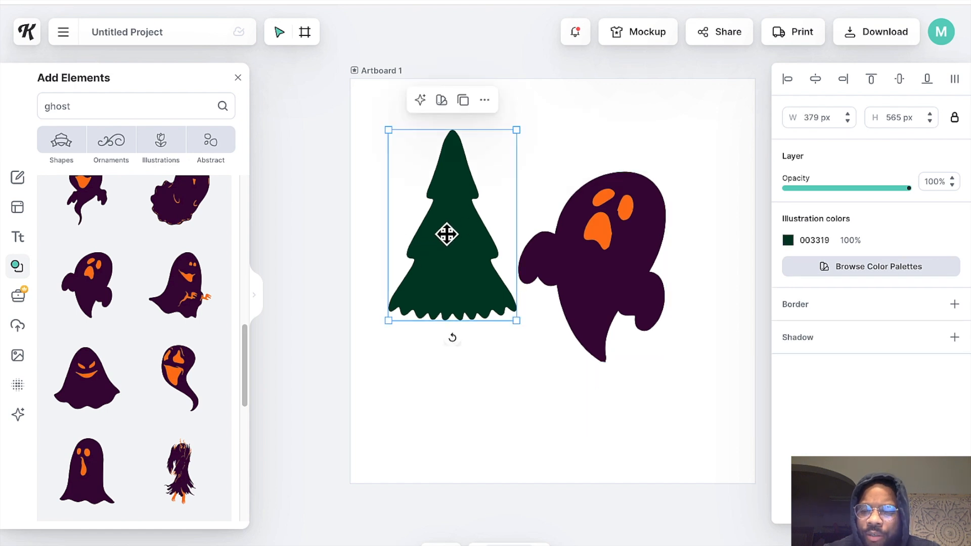
{"action": "key", "text": "Delete"}
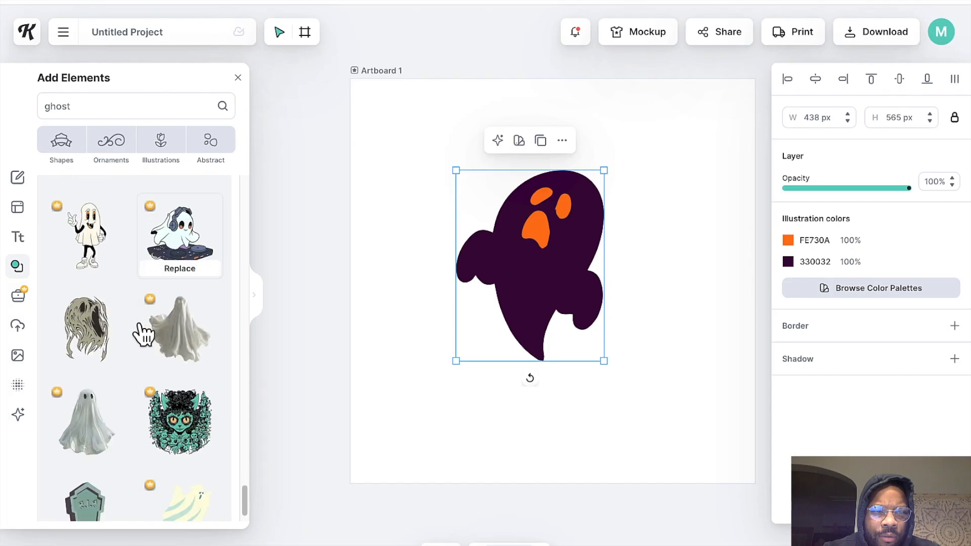
{"action": "scroll", "coordinate": [143, 331], "scroll_direction": "down", "scroll_amount": 5}
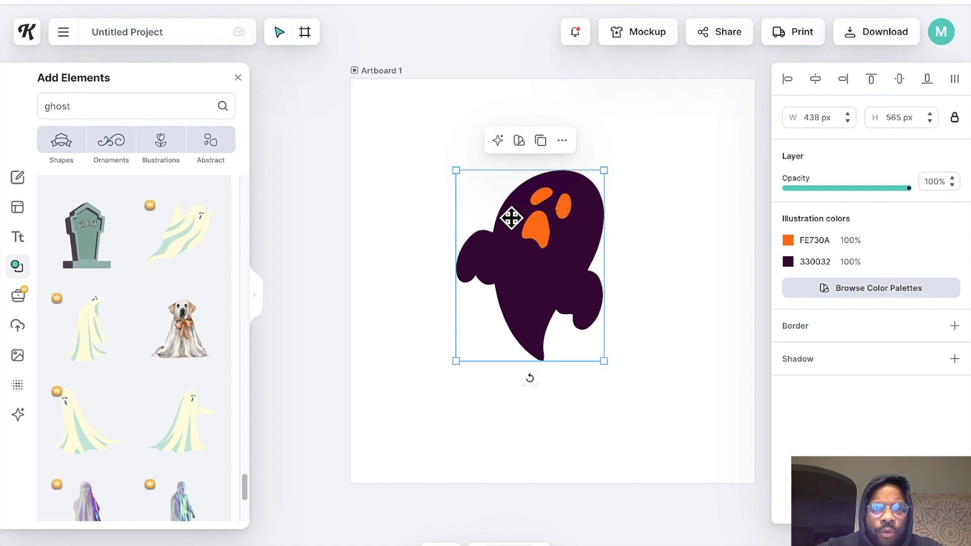
- Open the download options for the ghost design and set the file type to SVG
{"action": "left_click", "coordinate": [881, 44]}
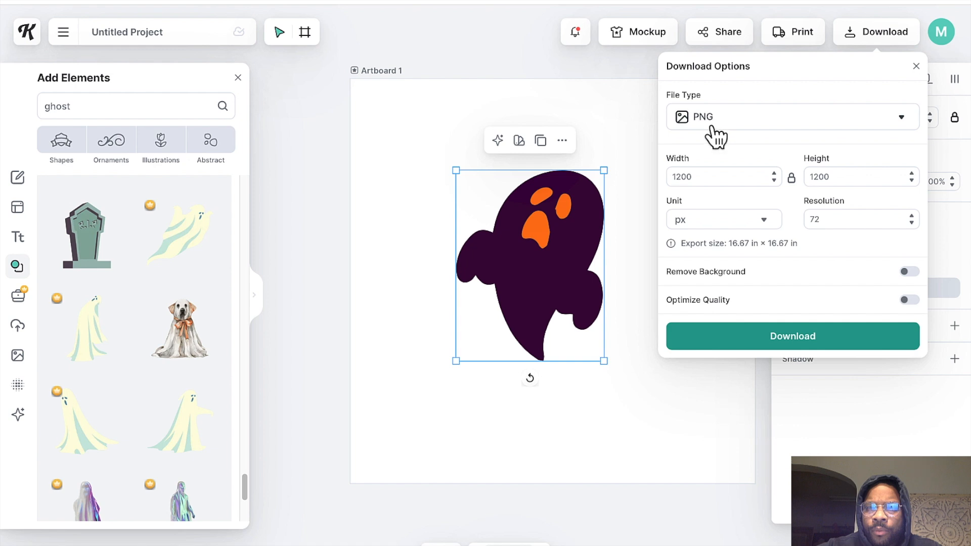
{"action": "left_click", "coordinate": [901, 124]}
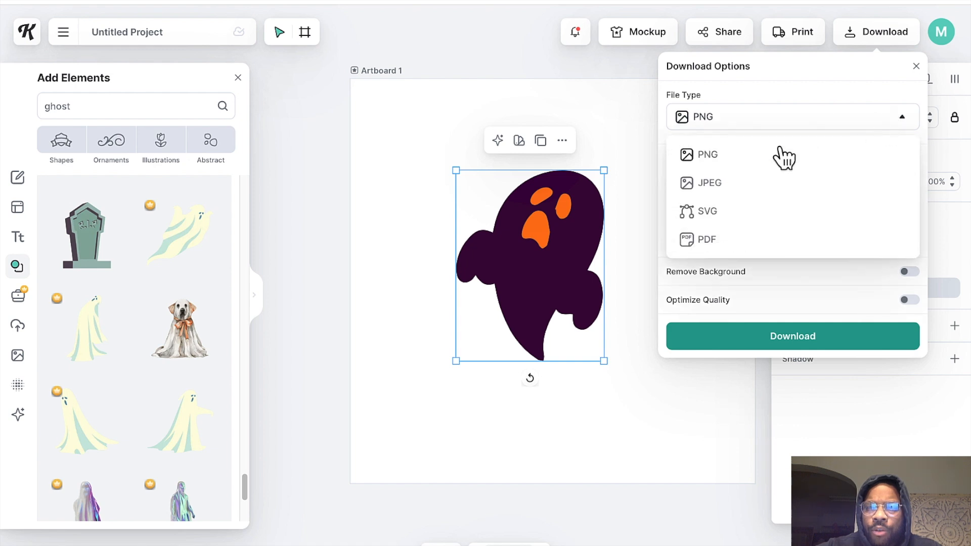
{"action": "left_click", "coordinate": [732, 222]}
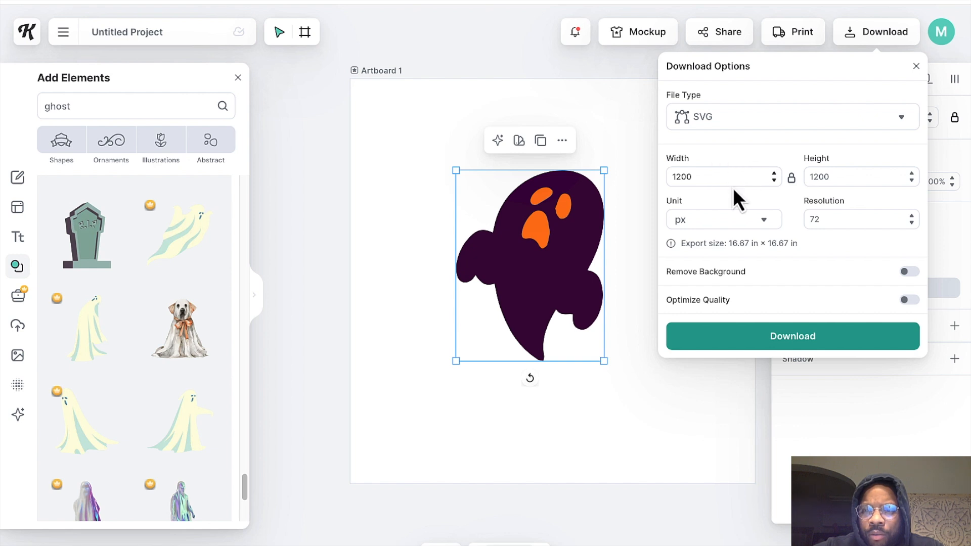
- Download the ghost as an SVG, open the downloaded Untitled Project.svg in Inkscape and enlarge the window to fill the screen
{"action": "left_click", "coordinate": [773, 333]}
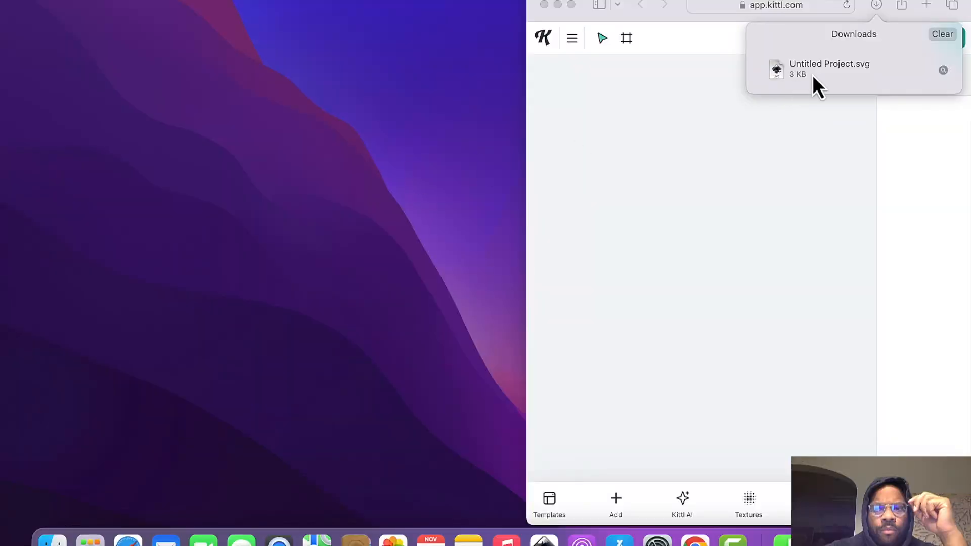
{"action": "left_click", "coordinate": [831, 69]}
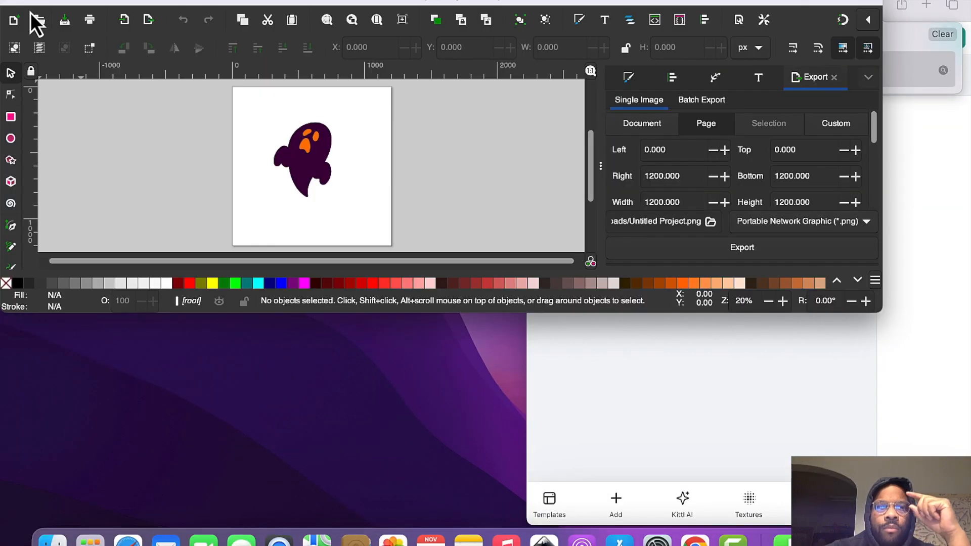
{"action": "left_click", "coordinate": [40, 4]}
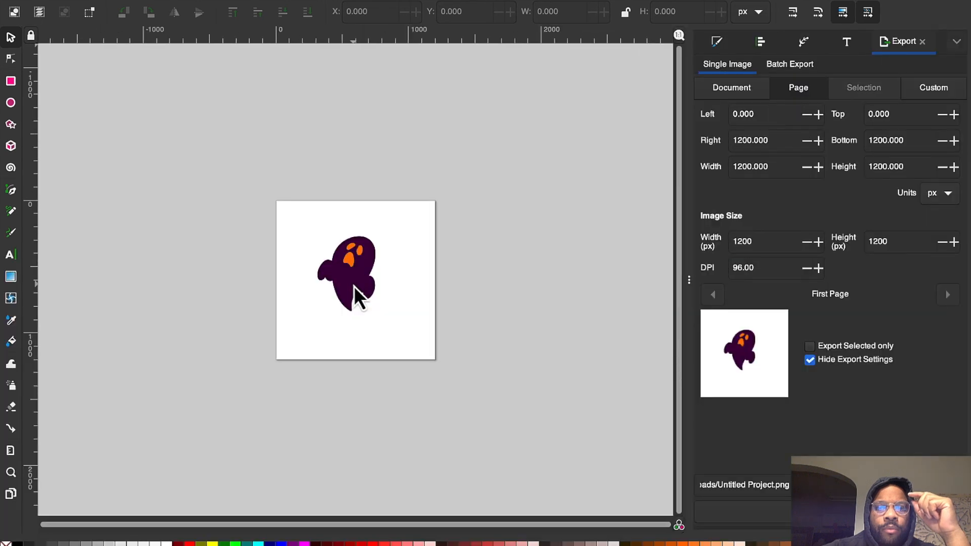
- Try to resize the ghost without locked proportions, and undo the distortion
{"action": "left_click", "coordinate": [351, 280]}
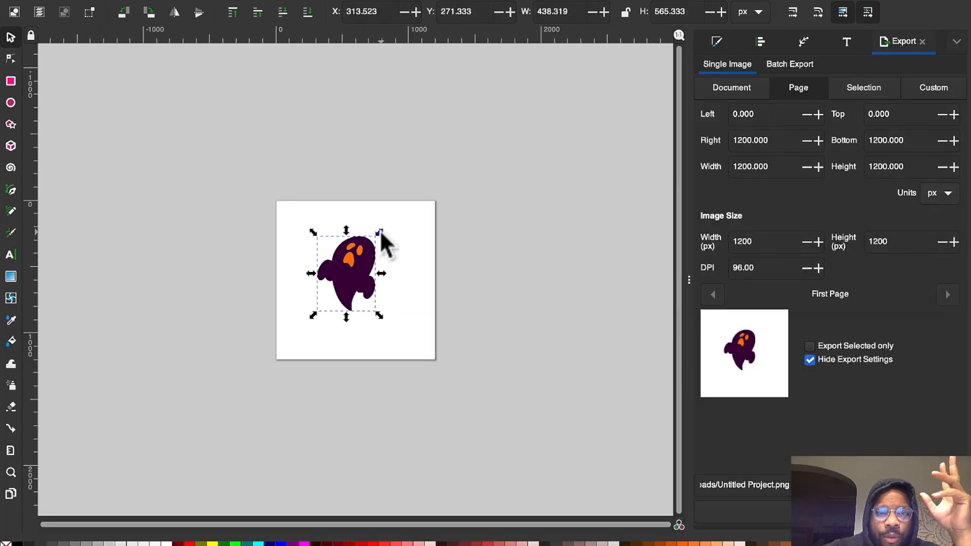
{"action": "left_click_drag", "start_coordinate": [380, 229], "coordinate": [420, 291]}
{"action": "left_click", "coordinate": [336, 177]}
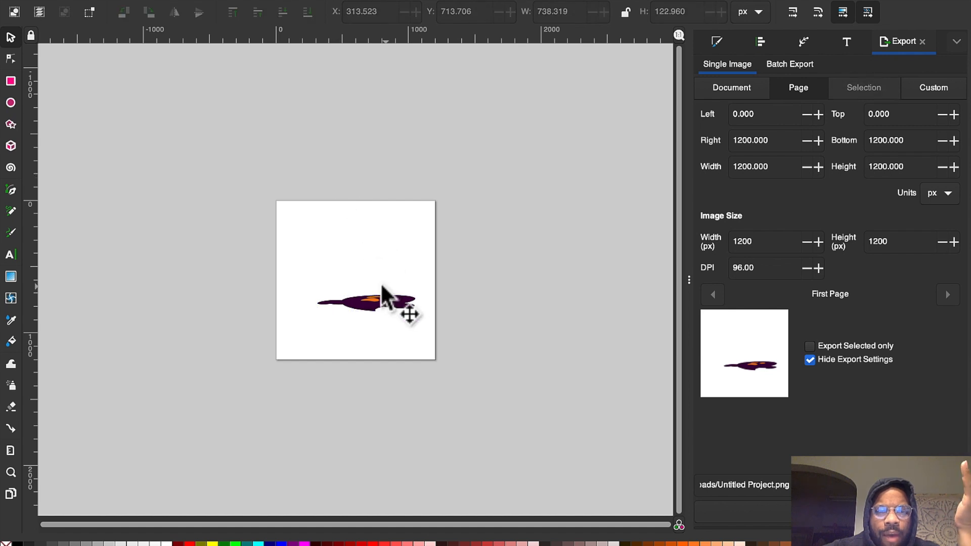
{"action": "key", "text": "ctrl+z"}
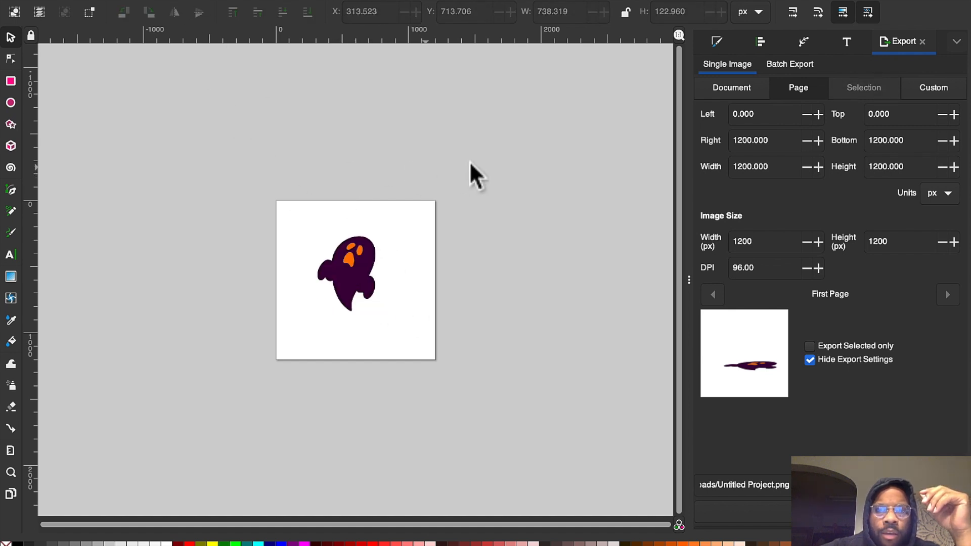
- Lock the width-to-height ratio, enlarge the ghost to about 592 by 764 px and move it down toward the middle of the page
{"action": "left_click", "coordinate": [626, 13]}
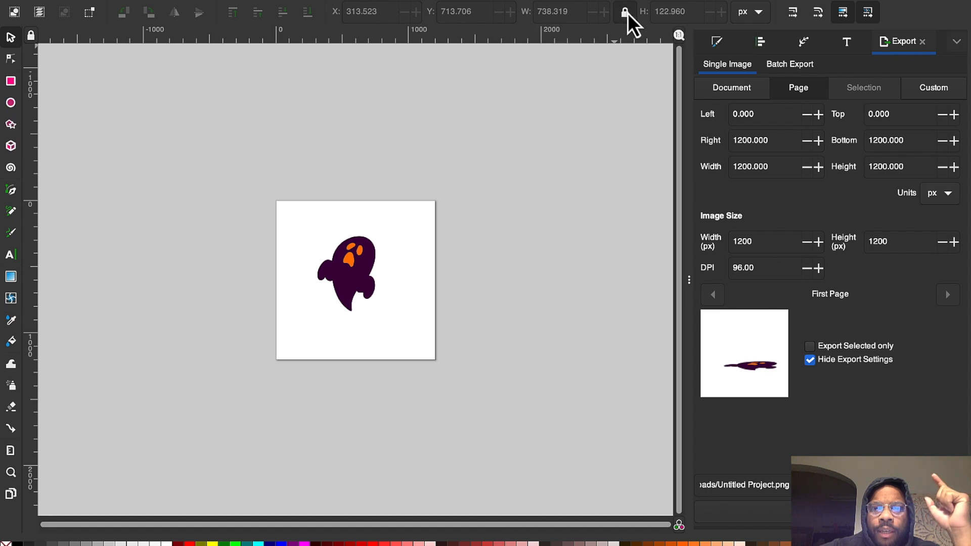
{"action": "left_click", "coordinate": [349, 262]}
{"action": "left_click_drag", "start_coordinate": [383, 232], "coordinate": [418, 200]}
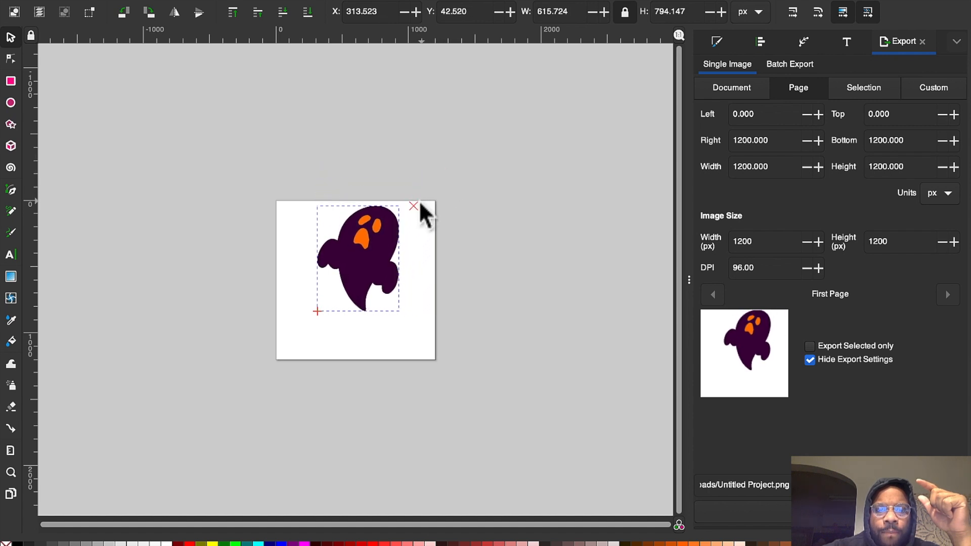
{"action": "left_click_drag", "start_coordinate": [365, 253], "coordinate": [364, 277]}
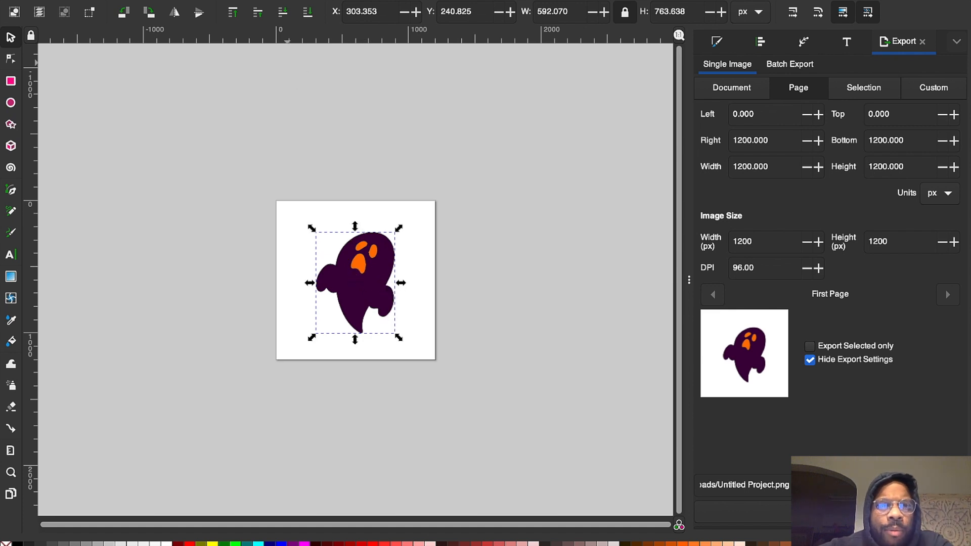
- Ungroup the ghost so its face pieces are separate from the purple body
{"action": "left_click", "coordinate": [227, 1]}
{"action": "left_click", "coordinate": [268, 110]}
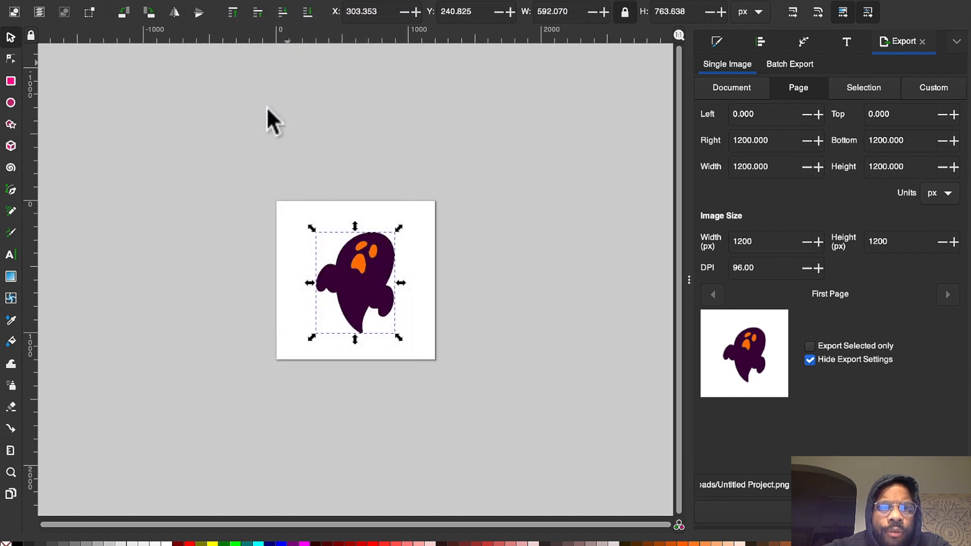
{"action": "left_click", "coordinate": [235, 4]}
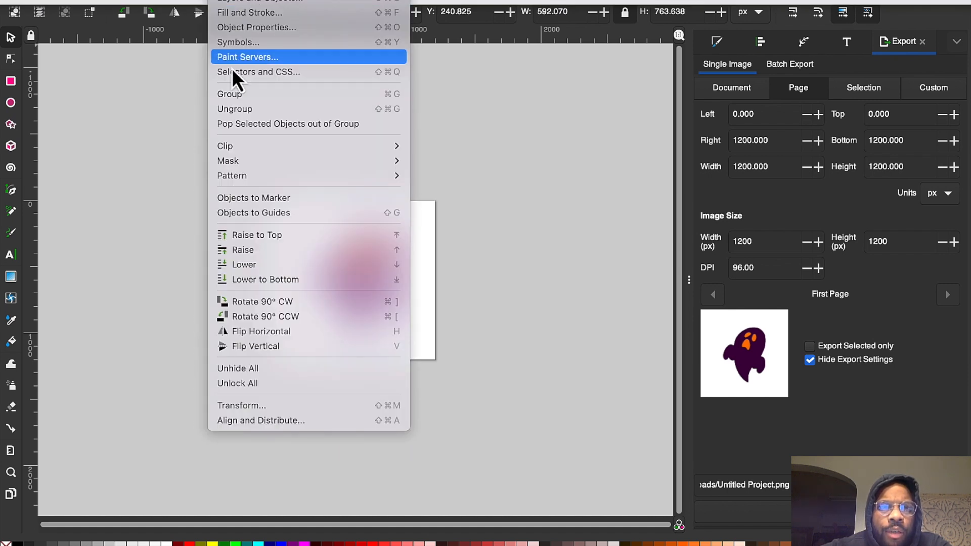
{"action": "left_click", "coordinate": [239, 113]}
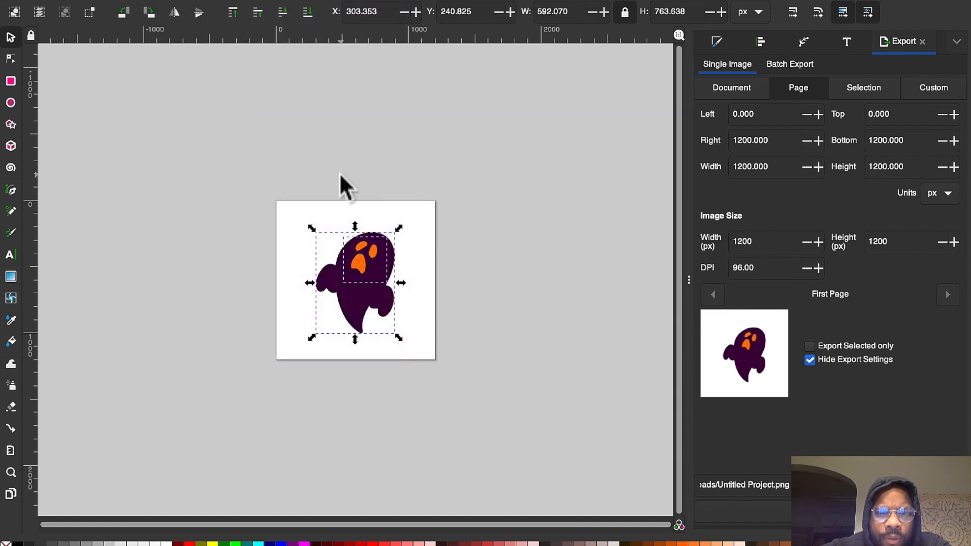
- Move the purple body away from the orange face piece, and delete the orange piece
{"action": "left_click_drag", "start_coordinate": [359, 262], "coordinate": [288, 233]}
{"action": "left_click_drag", "start_coordinate": [359, 264], "coordinate": [456, 197]}
{"action": "key", "text": "Delete"}
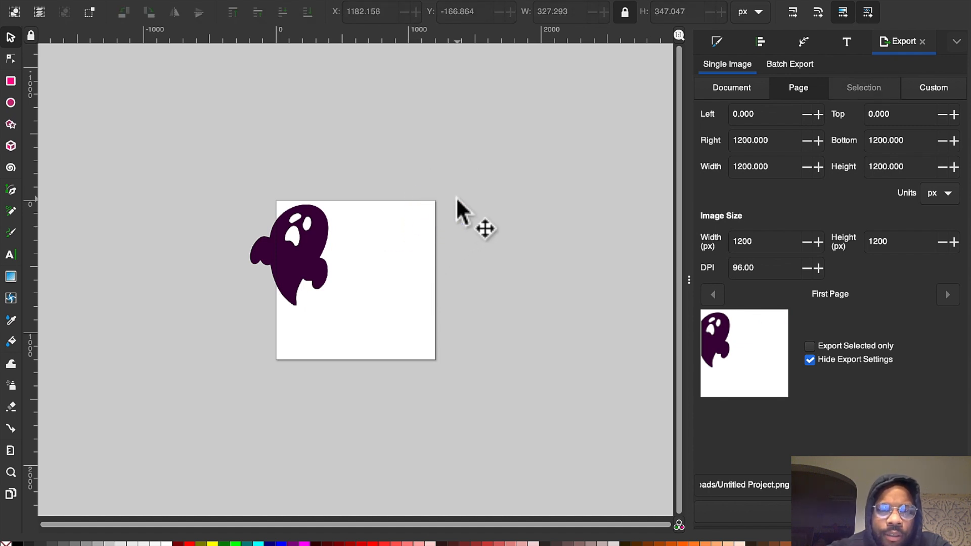
- Move the purple ghost body back onto the page in the lower middle and deselect it
{"action": "left_click_drag", "start_coordinate": [301, 254], "coordinate": [350, 296]}
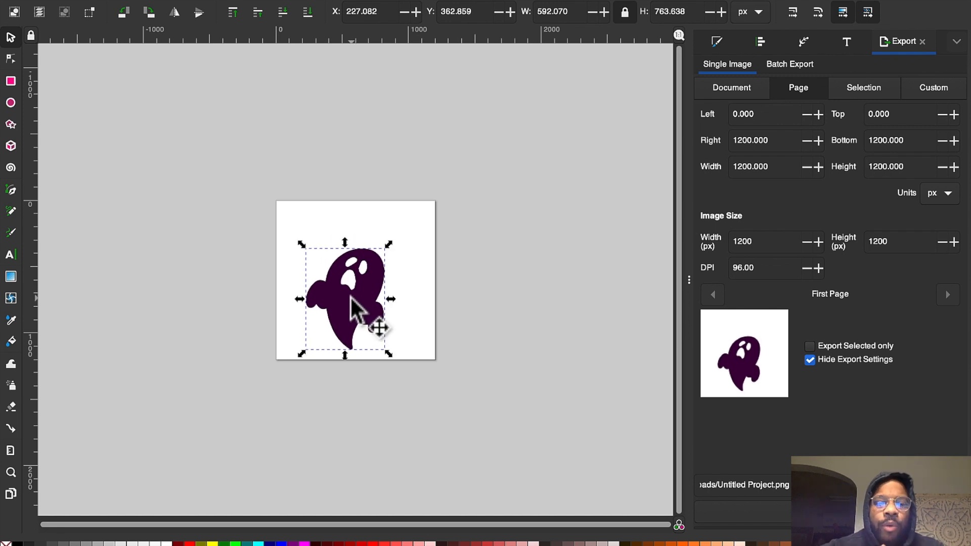
{"action": "left_click_drag", "start_coordinate": [350, 296], "coordinate": [354, 297]}
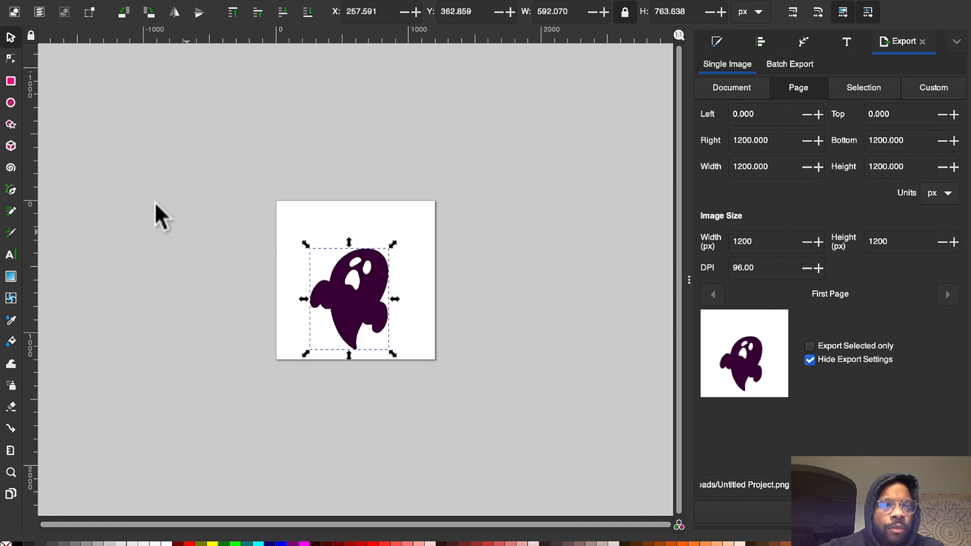
{"action": "left_click", "coordinate": [235, 198]}
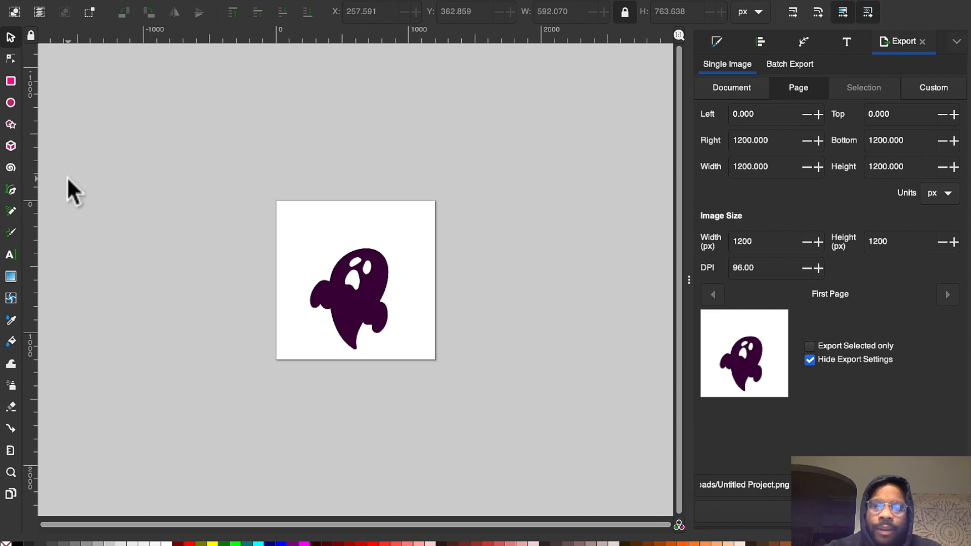
- Draw a blue circle about 163 by 158 px on the page above the ghost
{"action": "left_click", "coordinate": [10, 102]}
{"action": "mouse_move", "coordinate": [342, 241]}
{"action": "left_mouse_down"}
{"action": "mouse_move", "coordinate": [323, 214]}
{"action": "mouse_move", "coordinate": [311, 215]}
{"action": "mouse_move", "coordinate": [332, 235]}
{"action": "left_mouse_up"}
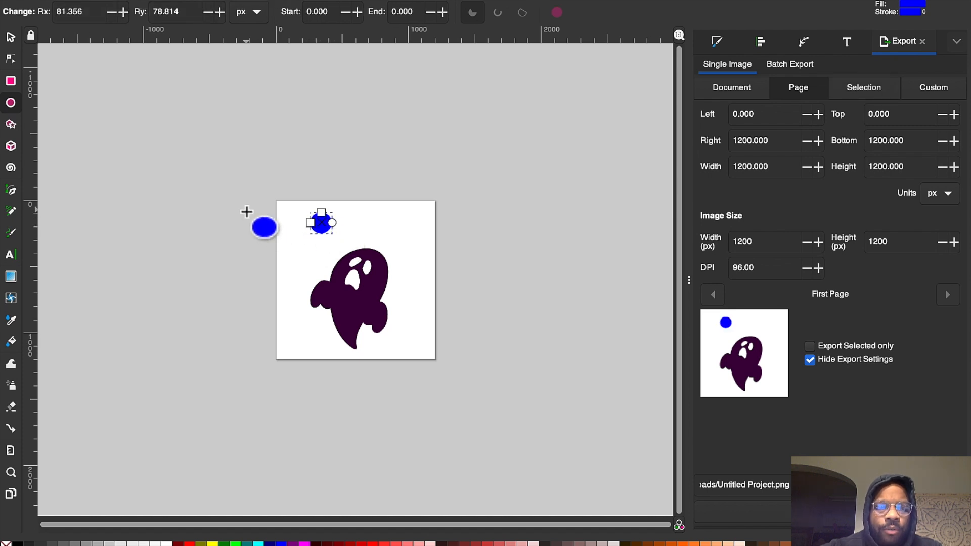
{"action": "left_click", "coordinate": [11, 41]}
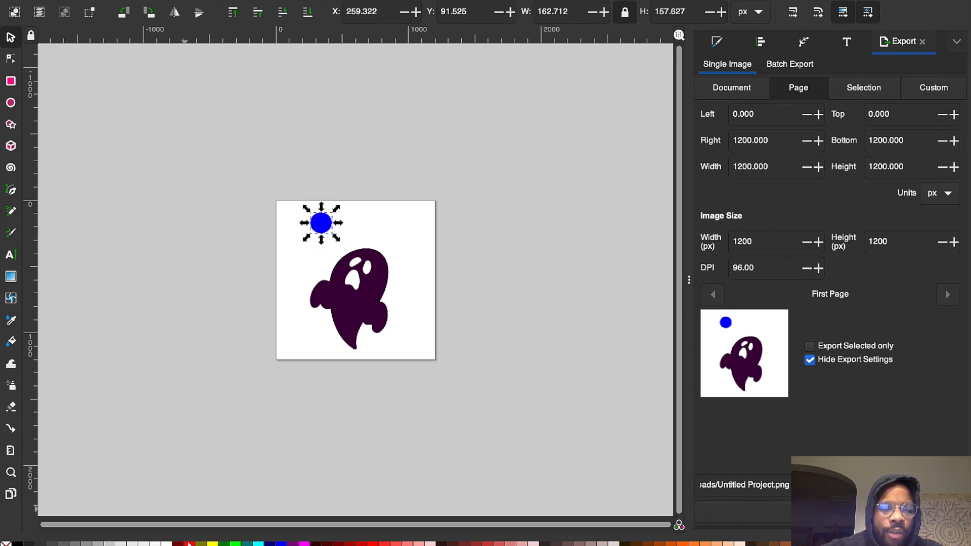
- Fill a copy of the blue circle with red and shrink it about its centre to about 115 by 112 px
{"action": "left_click", "coordinate": [190, 543]}
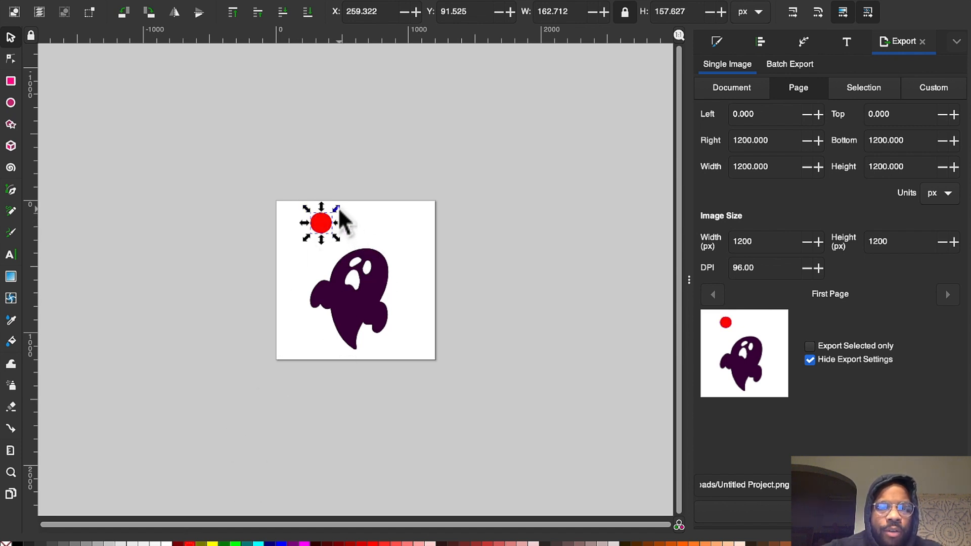
{"action": "left_click_drag", "start_coordinate": [339, 209], "coordinate": [321, 223]}
{"action": "left_click", "coordinate": [356, 167]}
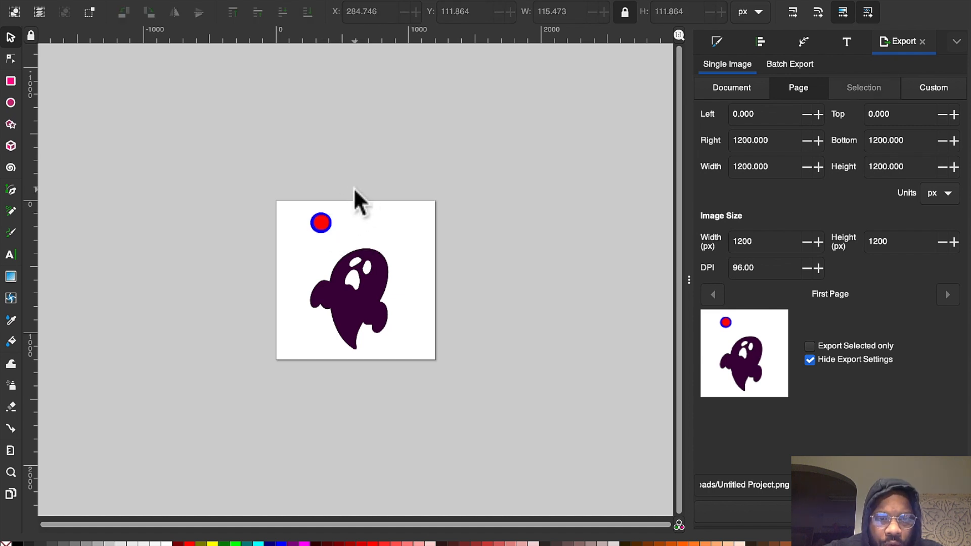
- Cut the red circle out of the blue circle with Difference, and move the resulting ring above the page
{"action": "left_click_drag", "start_coordinate": [291, 180], "coordinate": [346, 248]}
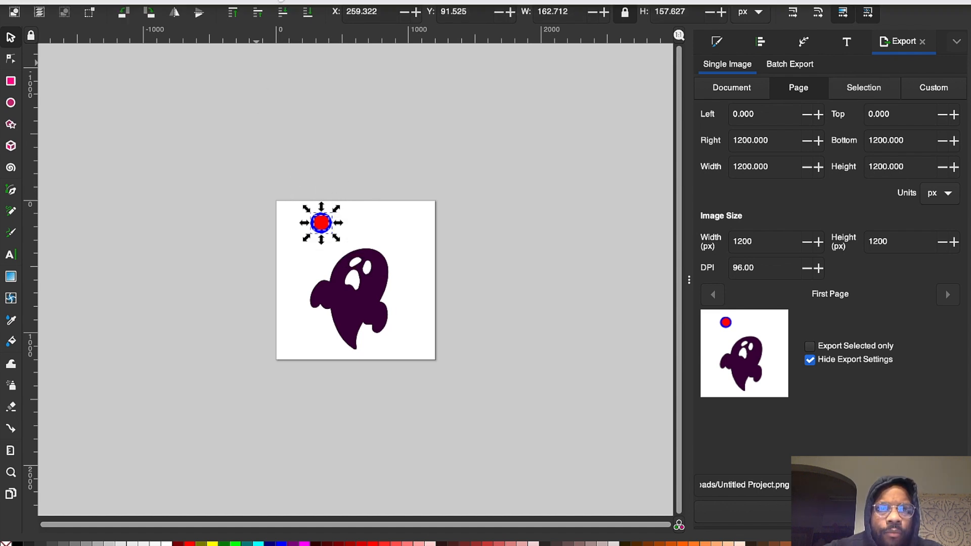
{"action": "left_click", "coordinate": [278, 1]}
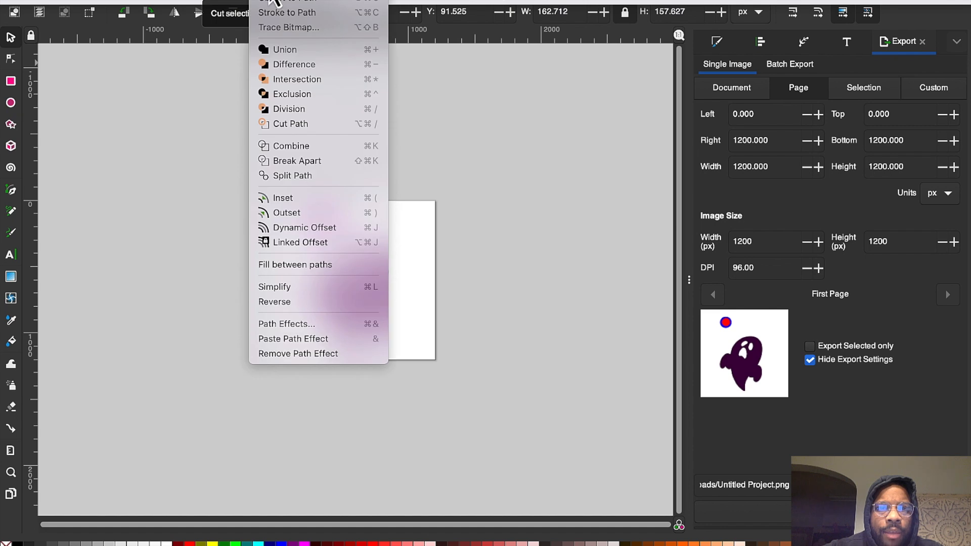
{"action": "left_click", "coordinate": [285, 65]}
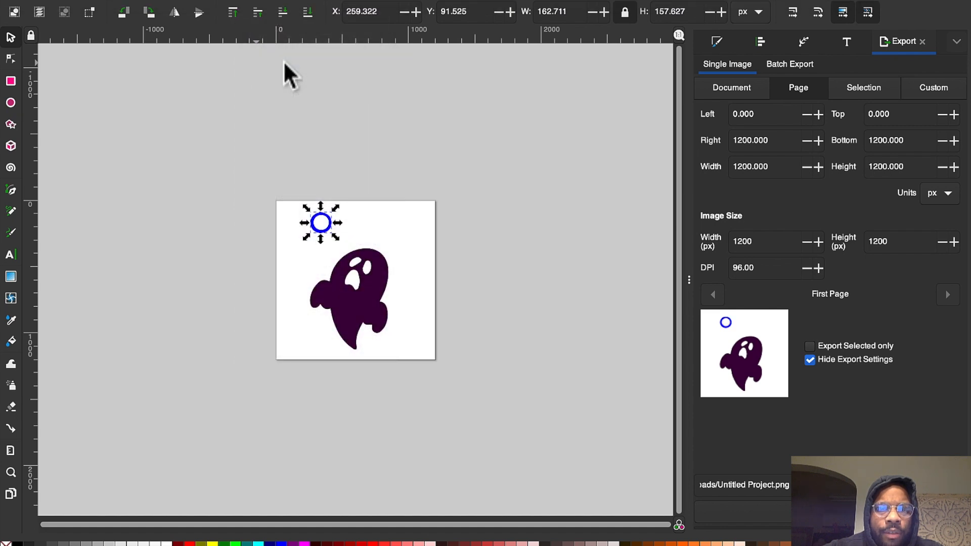
{"action": "left_click_drag", "start_coordinate": [324, 216], "coordinate": [403, 179]}
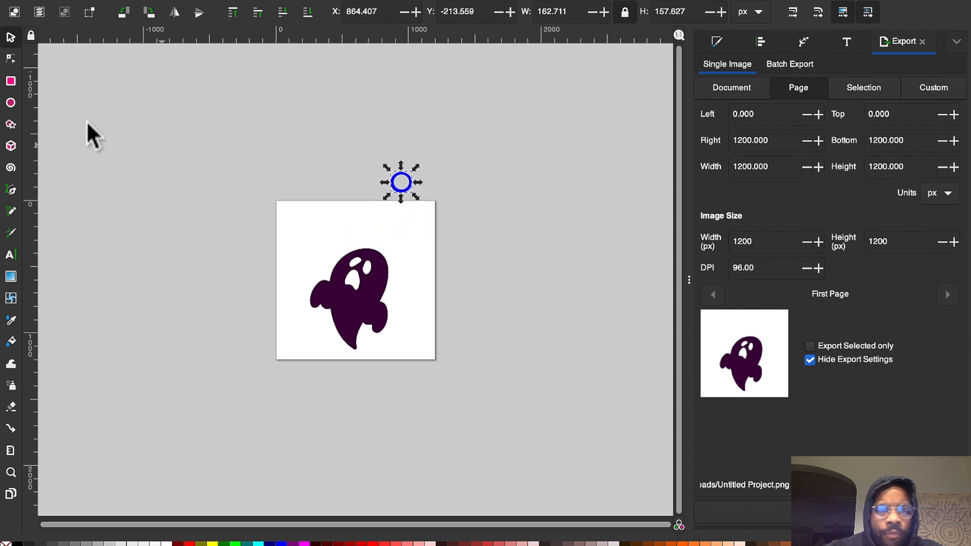
- Draw a red rectangle about 168 by 107 px and place it over the top of the ghost's head
{"action": "left_click", "coordinate": [10, 82]}
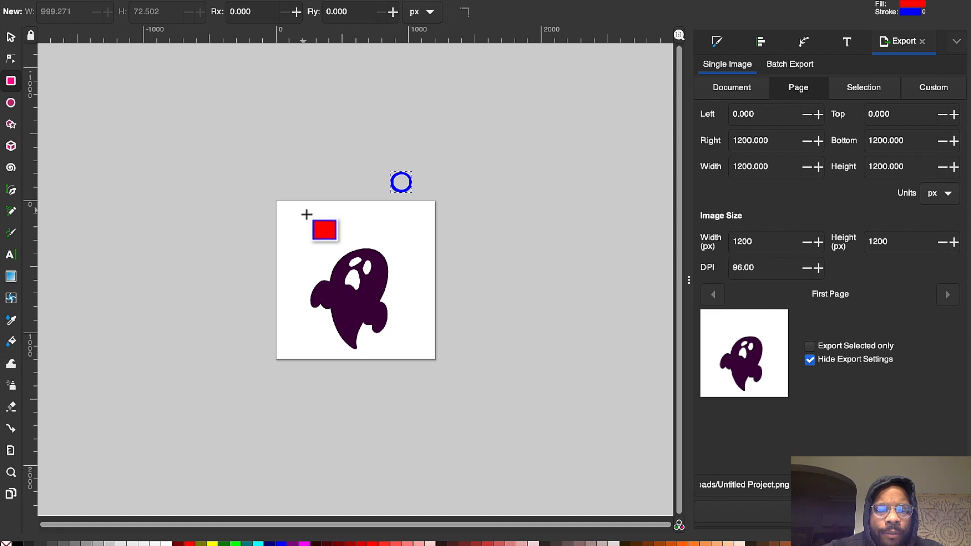
{"action": "left_click_drag", "start_coordinate": [311, 210], "coordinate": [333, 225]}
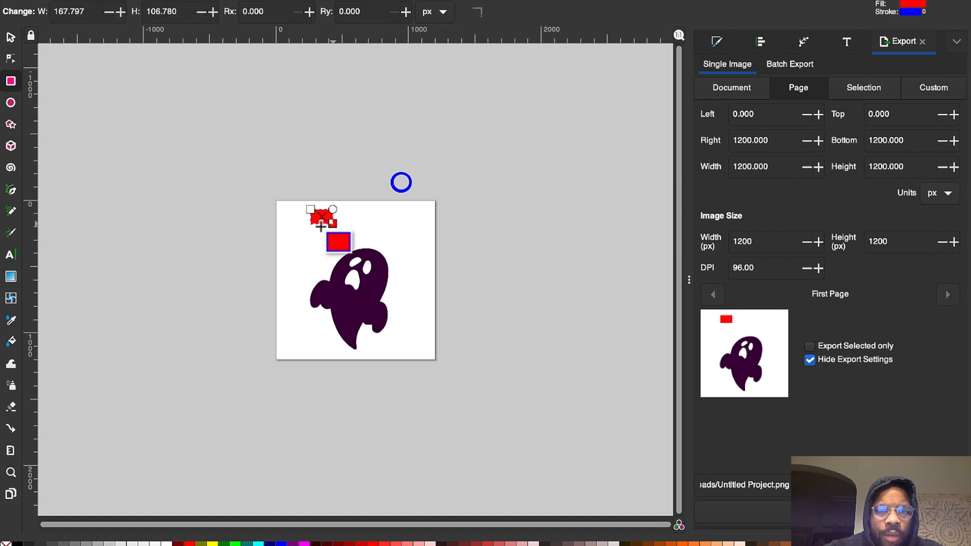
{"action": "left_click", "coordinate": [10, 37]}
{"action": "left_click_drag", "start_coordinate": [326, 222], "coordinate": [368, 246]}
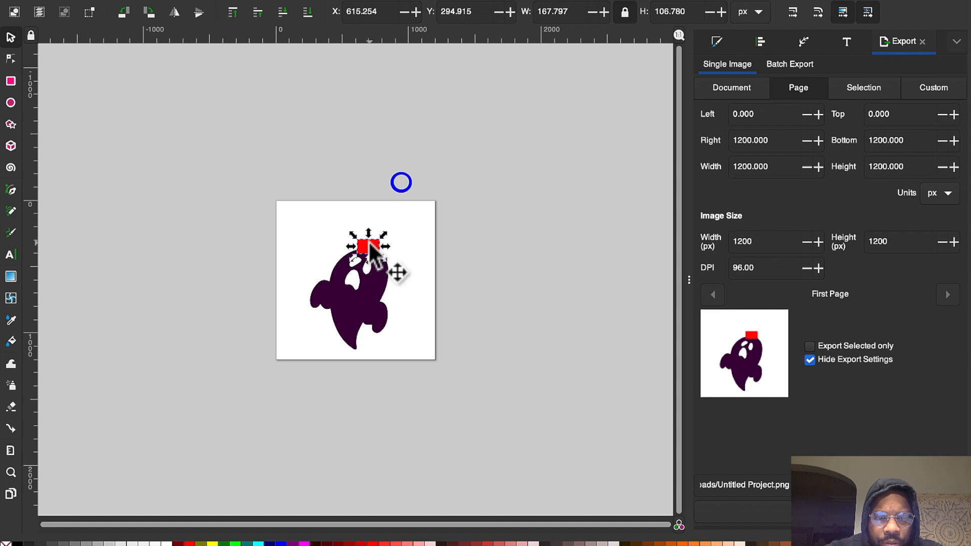
- Move the white background square off the page and delete it
{"action": "left_click", "coordinate": [443, 253]}
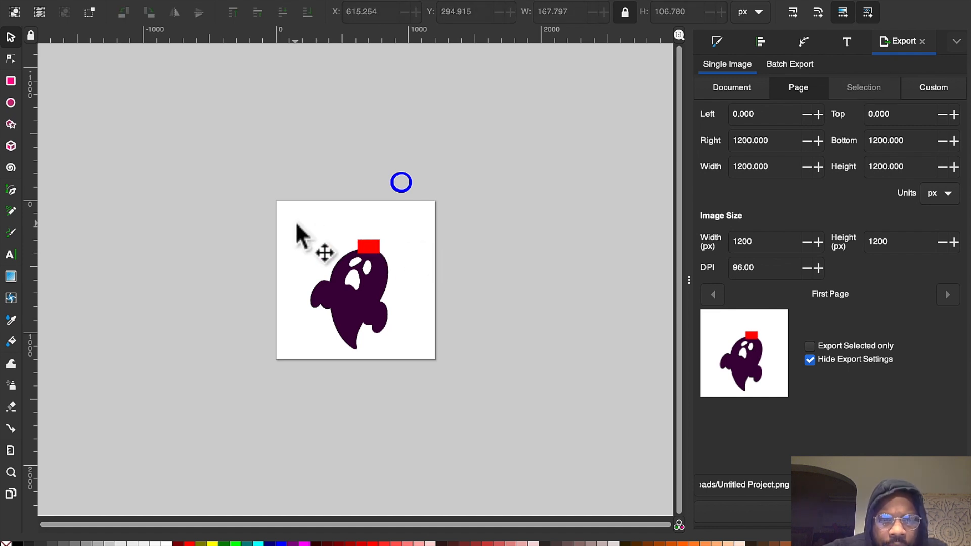
{"action": "left_click_drag", "start_coordinate": [304, 223], "coordinate": [517, 304]}
{"action": "key", "text": "Delete"}
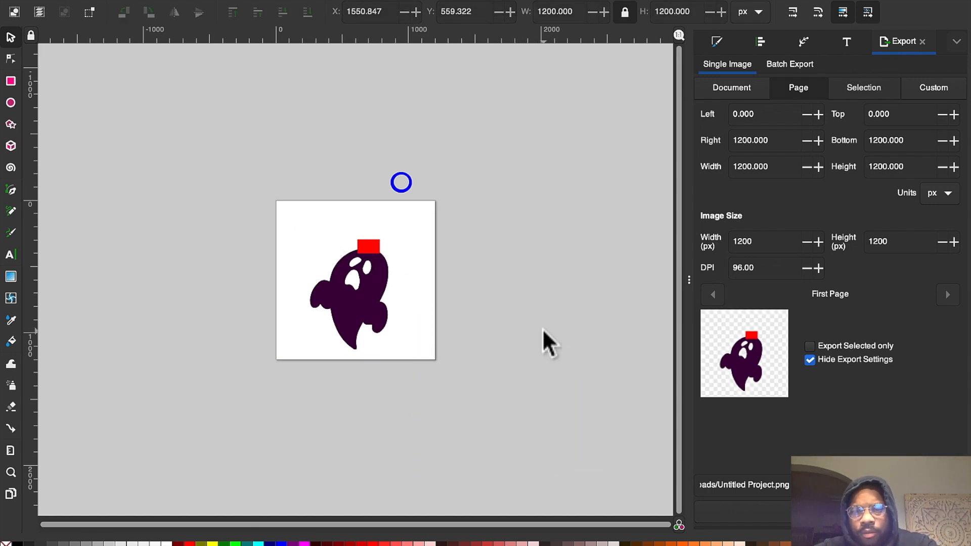
- Try to merge the ghost and the red rectangle with Union
{"action": "left_click_drag", "start_coordinate": [289, 215], "coordinate": [426, 353]}
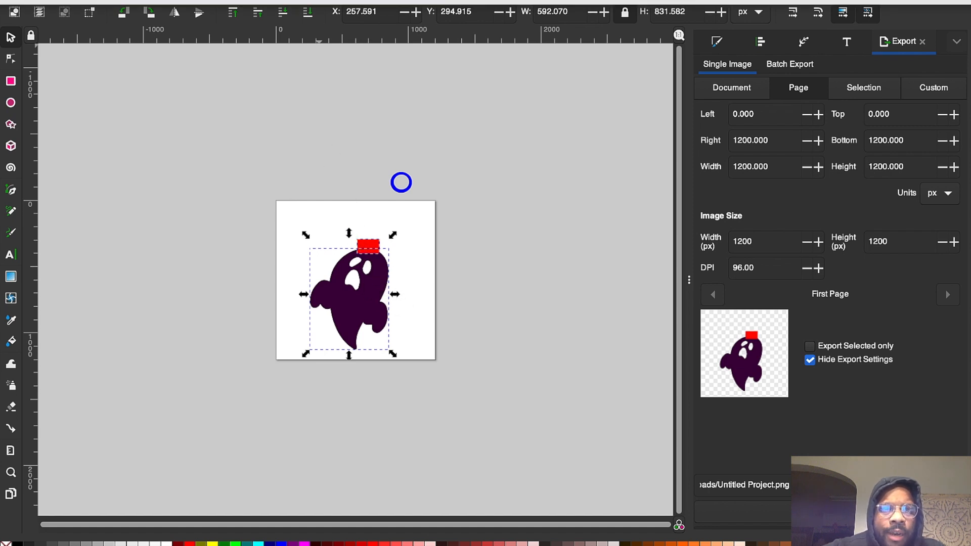
{"action": "left_click", "coordinate": [272, 0]}
{"action": "left_click", "coordinate": [291, 55]}
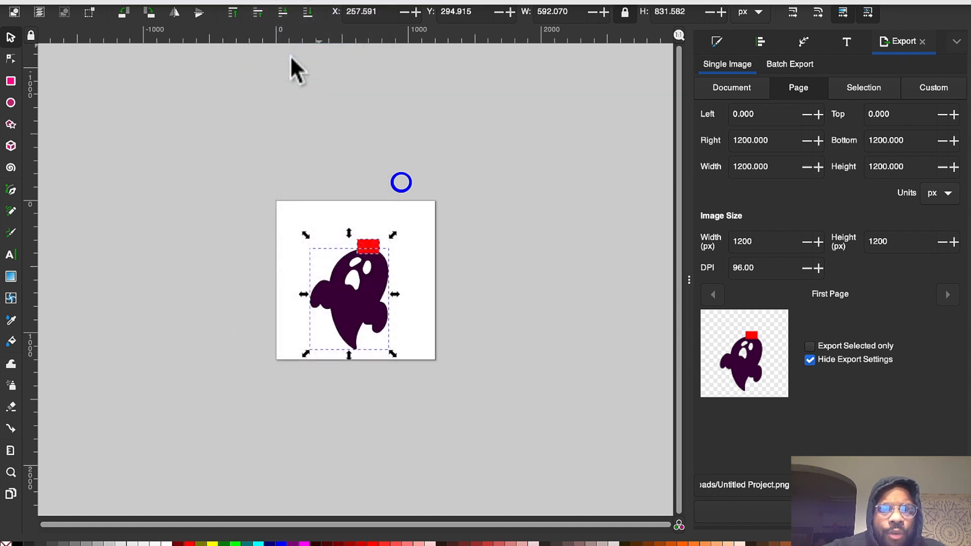
{"action": "left_click", "coordinate": [304, 173]}
{"action": "left_click_drag", "start_coordinate": [302, 214], "coordinate": [341, 233]}
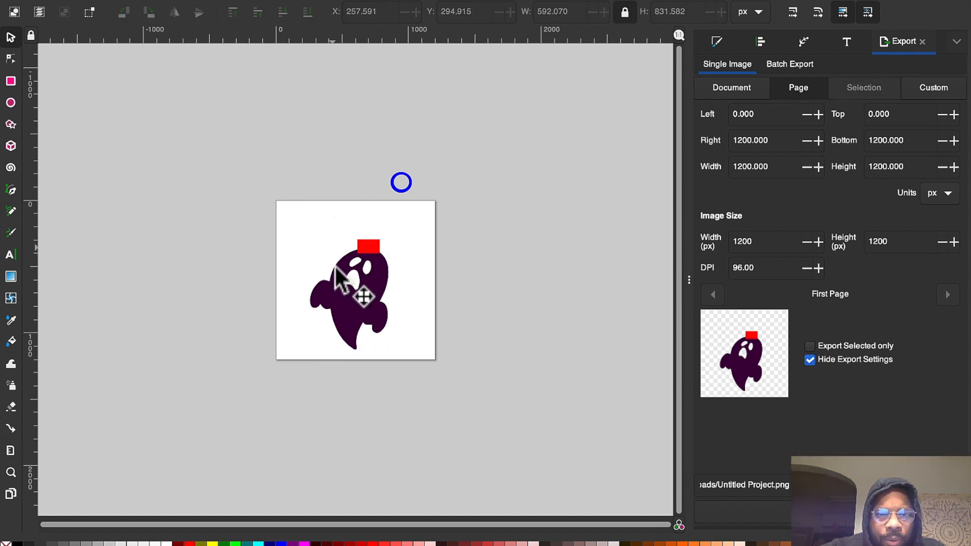
- Ungroup the purple ghost body twice, and move it off the page to the right of the red rectangle
{"action": "left_click", "coordinate": [350, 312]}
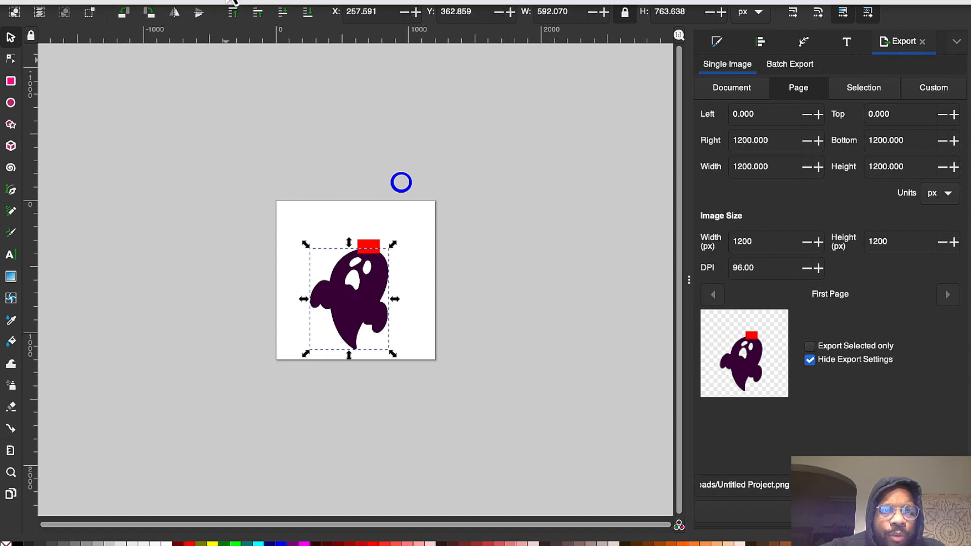
{"action": "left_click", "coordinate": [233, 3]}
{"action": "left_click", "coordinate": [238, 119]}
{"action": "left_click", "coordinate": [234, 3]}
{"action": "left_click", "coordinate": [240, 111]}
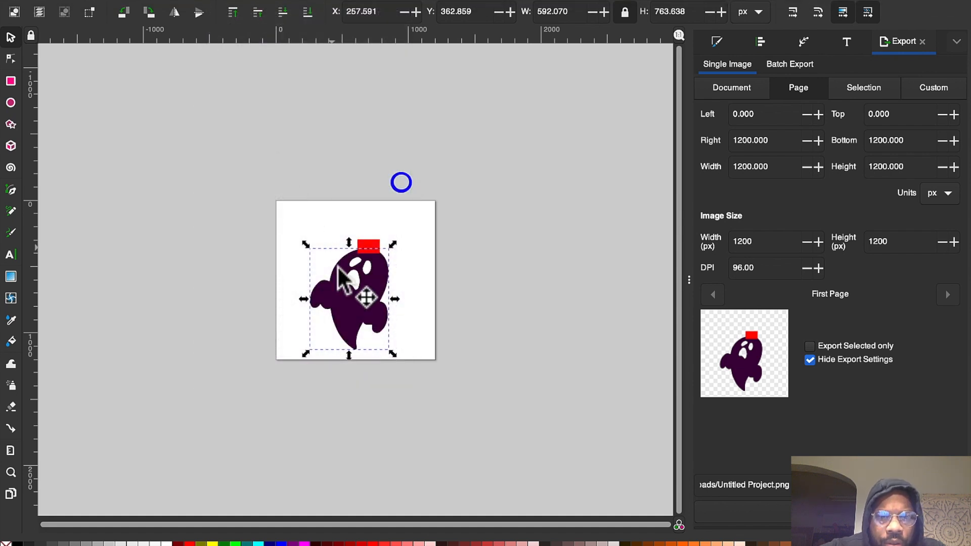
{"action": "left_click_drag", "start_coordinate": [338, 295], "coordinate": [497, 288]}
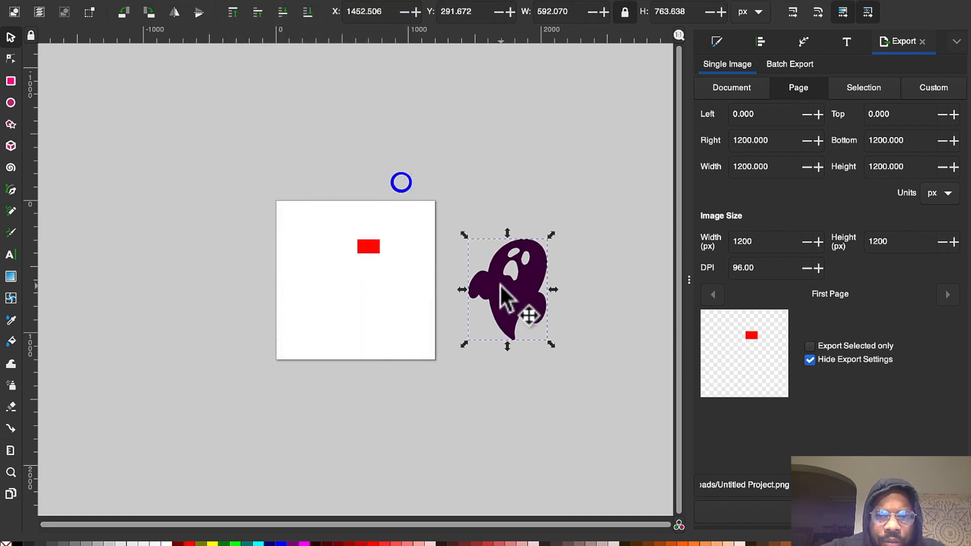
- Undo the ghost's last move, and move it to straddle the page's right edge, clear of the red rectangle
{"action": "key", "text": "super+z"}
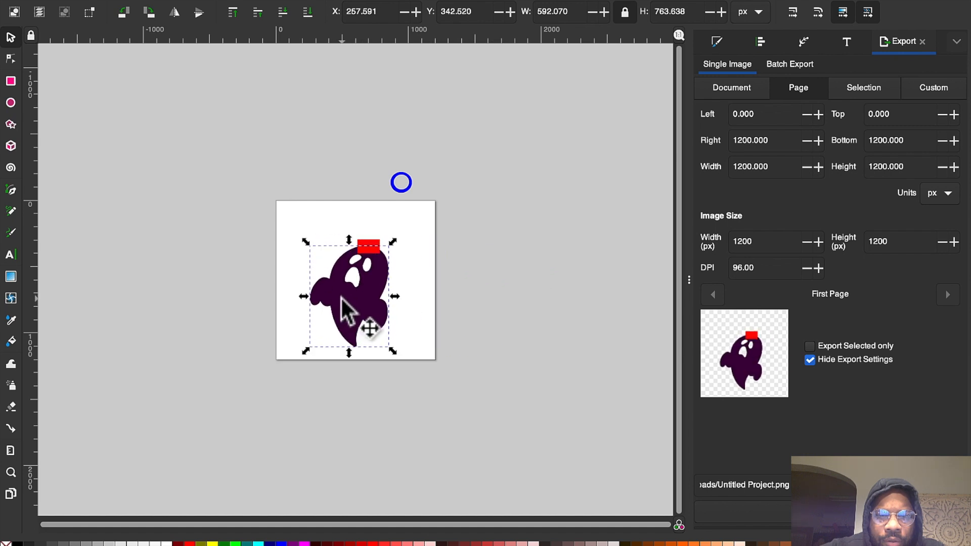
{"action": "left_click_drag", "start_coordinate": [327, 293], "coordinate": [433, 324]}
{"action": "left_click", "coordinate": [314, 281]}
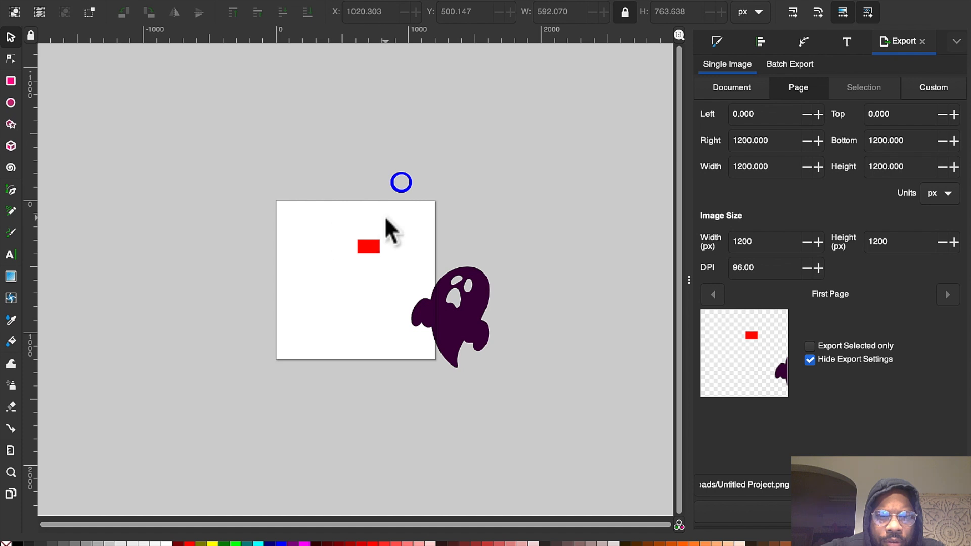
- Place the ghost with its head under the red rectangle and merge both shapes with Union
{"action": "left_click_drag", "start_coordinate": [447, 317], "coordinate": [346, 300]}
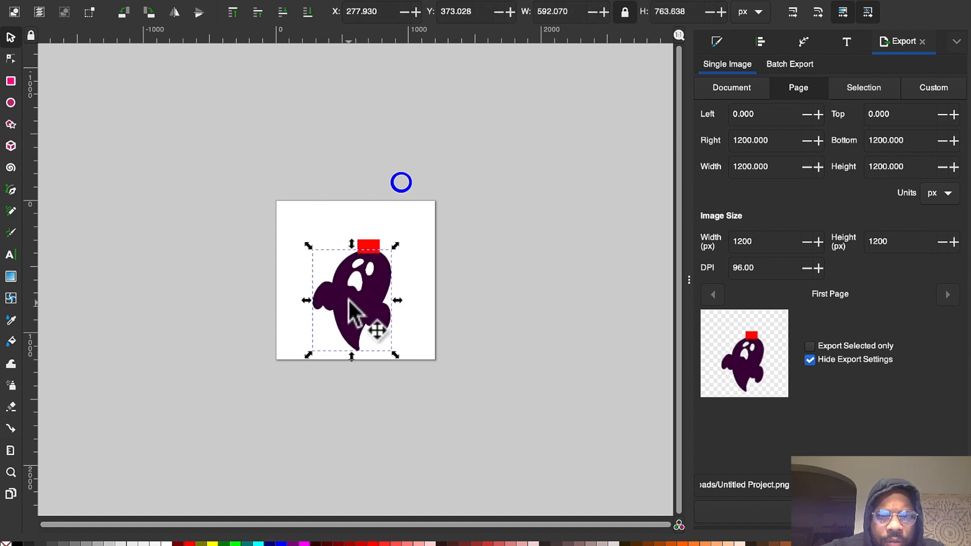
{"action": "left_click_drag", "start_coordinate": [298, 208], "coordinate": [424, 368]}
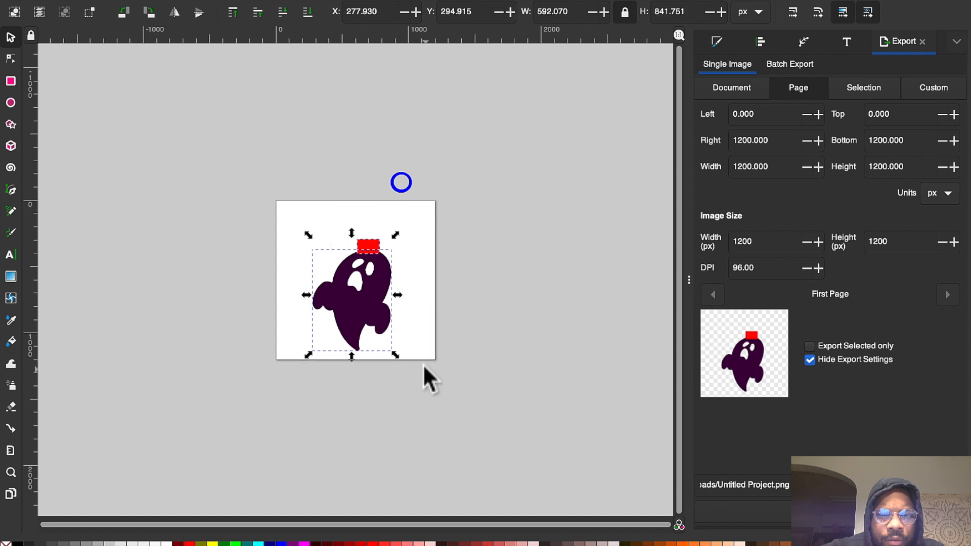
{"action": "left_click", "coordinate": [263, 1]}
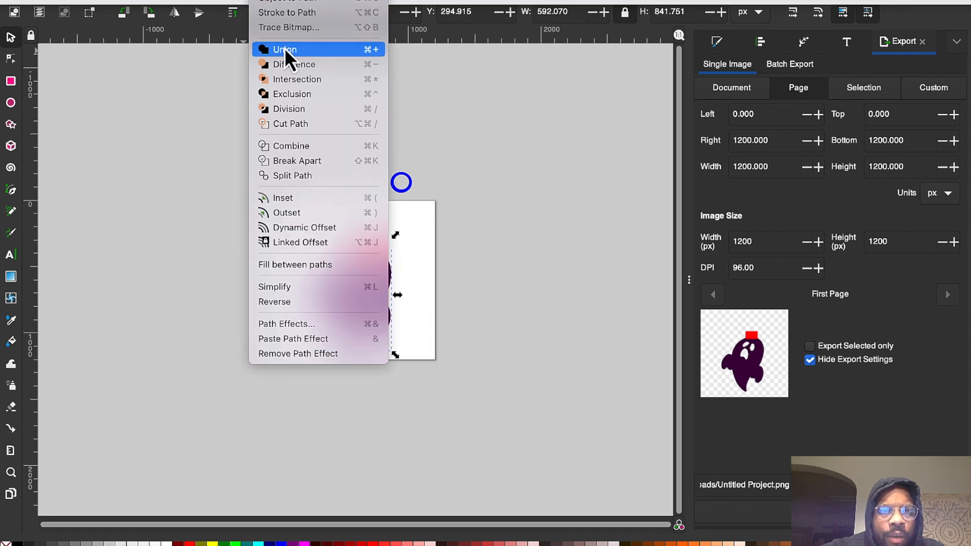
{"action": "left_click", "coordinate": [296, 49]}
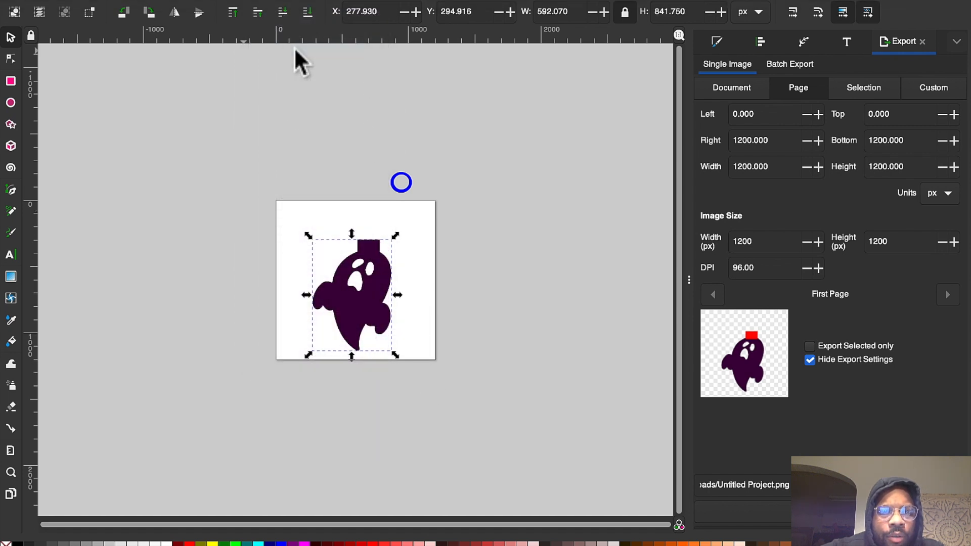
{"action": "left_click", "coordinate": [303, 147]}
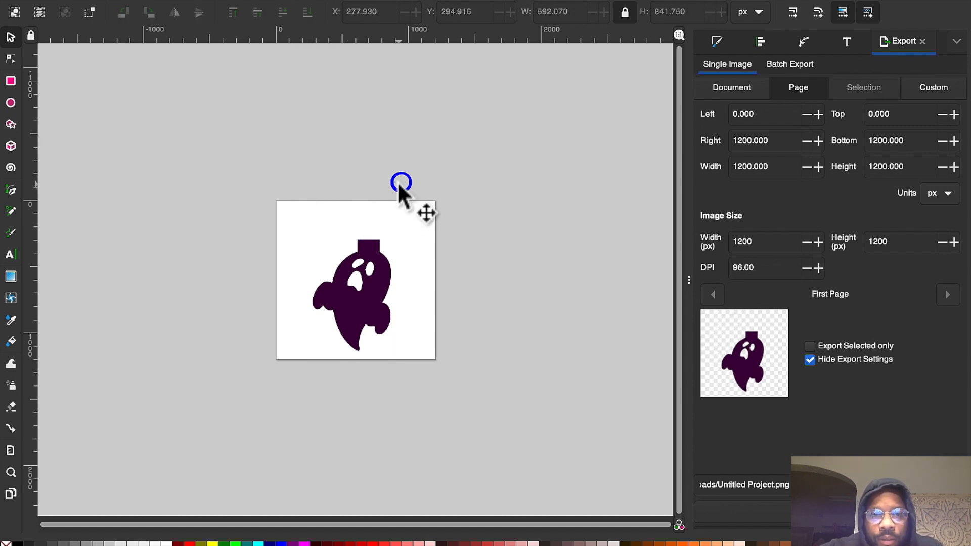
- Place the blue ring on top of the ghost's rectangular tab and merge both with Union
{"action": "left_click_drag", "start_coordinate": [405, 180], "coordinate": [369, 232]}
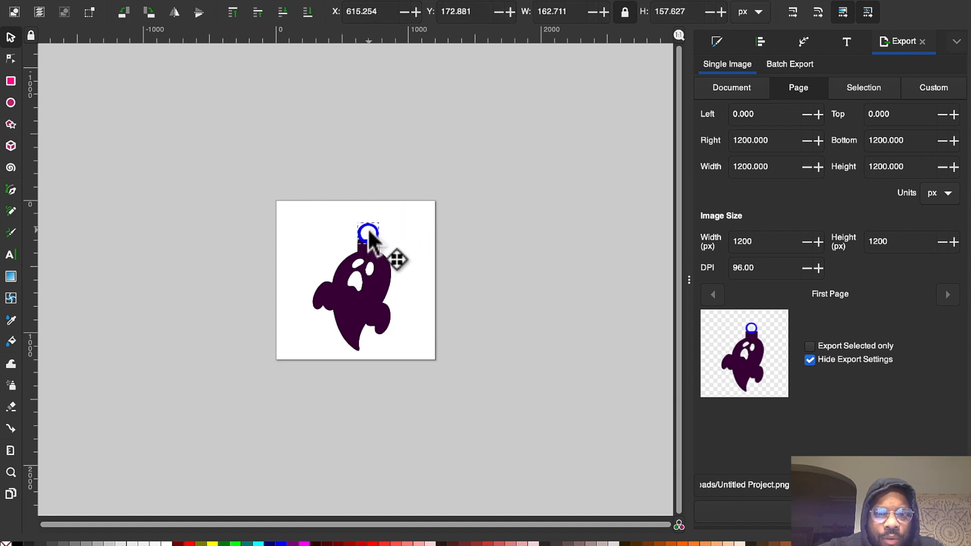
{"action": "left_click", "coordinate": [450, 236]}
{"action": "left_click_drag", "start_coordinate": [295, 188], "coordinate": [428, 366]}
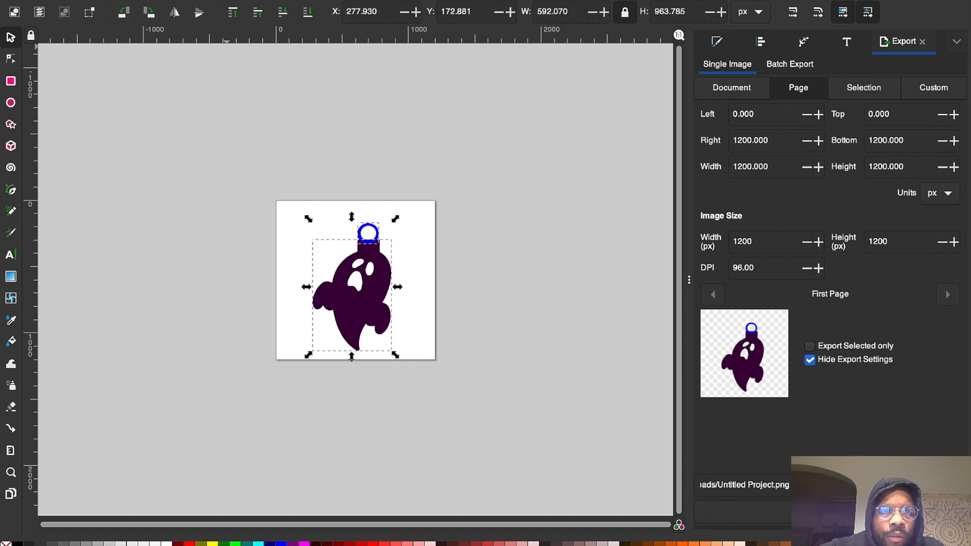
{"action": "left_click", "coordinate": [270, 2]}
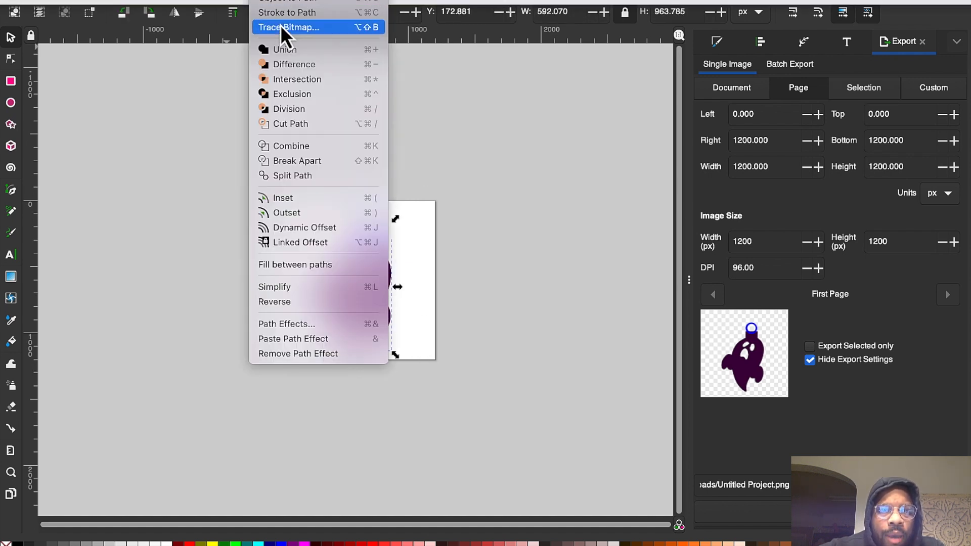
{"action": "left_click", "coordinate": [281, 52]}
{"action": "left_click", "coordinate": [454, 216]}
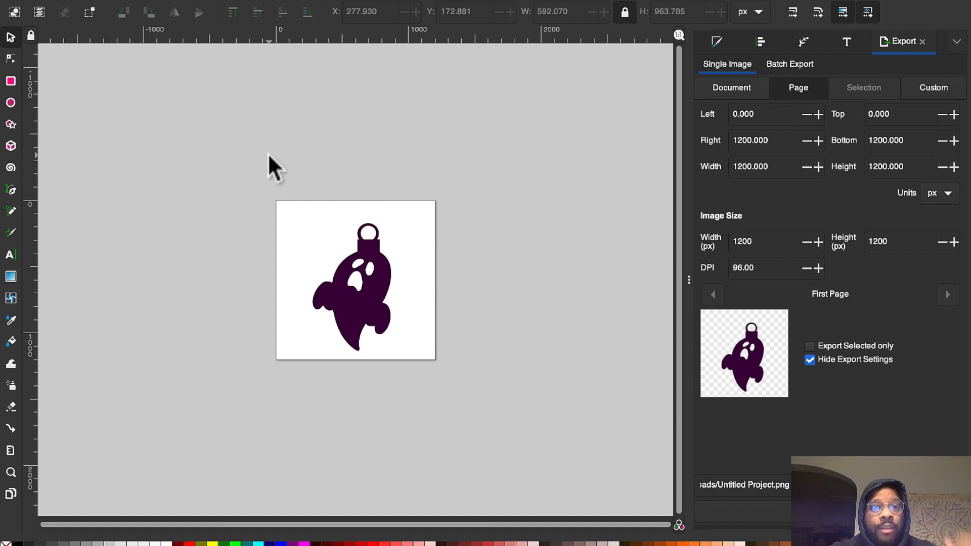
- Undo the merges until ghost, rectangle and ring are separate, and move the rectangle and the ghost off the page
{"action": "left_click", "coordinate": [188, 3]}
{"action": "left_click", "coordinate": [188, 3]}
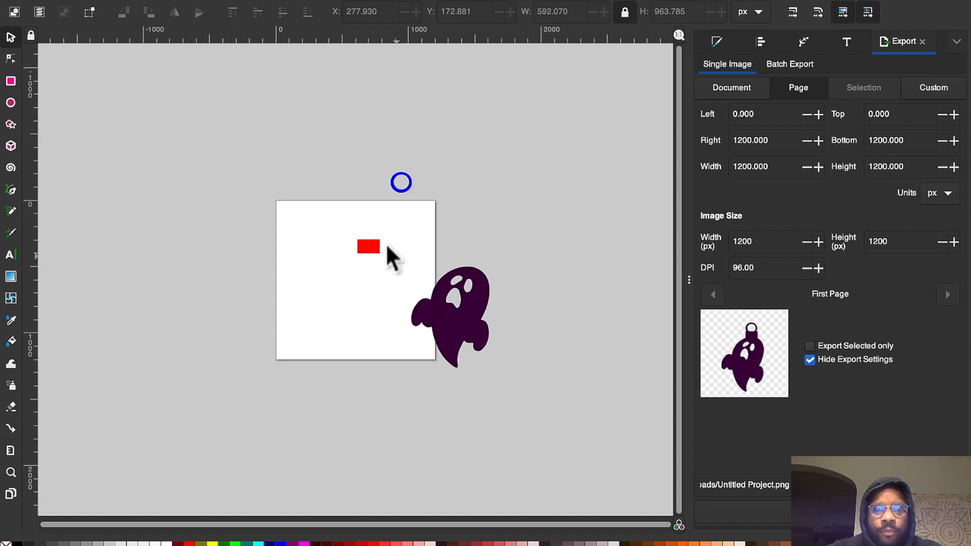
{"action": "left_click_drag", "start_coordinate": [369, 247], "coordinate": [464, 186]}
{"action": "left_click_drag", "start_coordinate": [473, 326], "coordinate": [204, 125]}
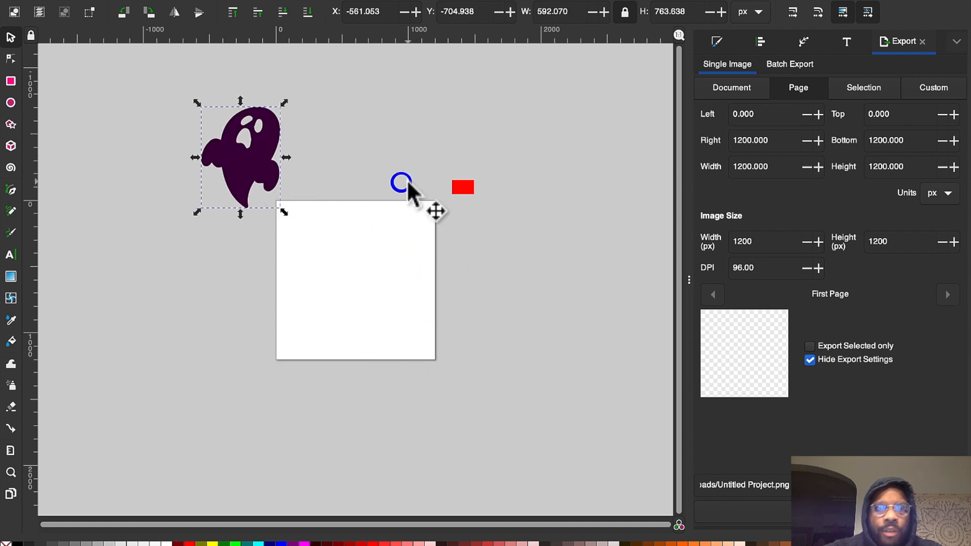
- Draw a red ellipse about 1108 by 1053 px and move it fully onto the page
{"action": "left_click", "coordinate": [11, 103]}
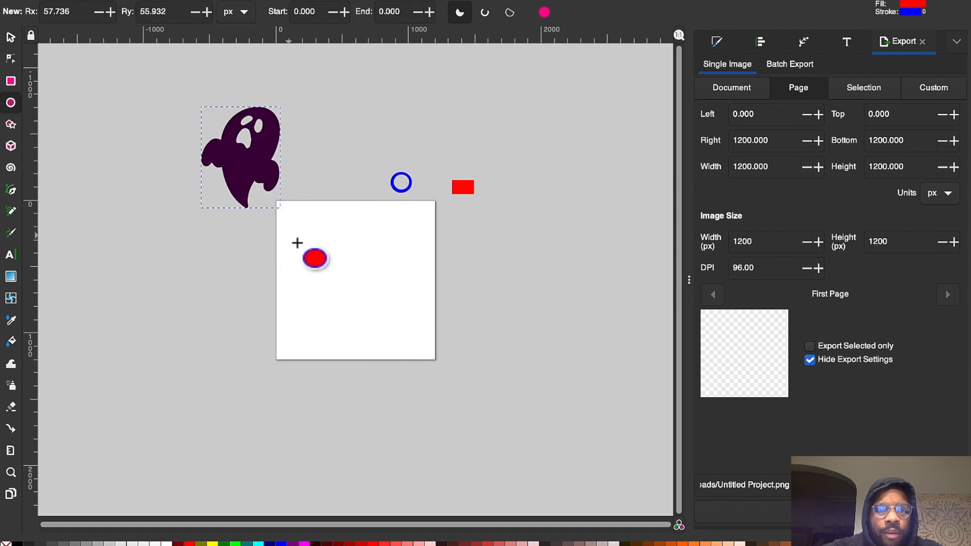
{"action": "left_click_drag", "start_coordinate": [293, 236], "coordinate": [441, 375]}
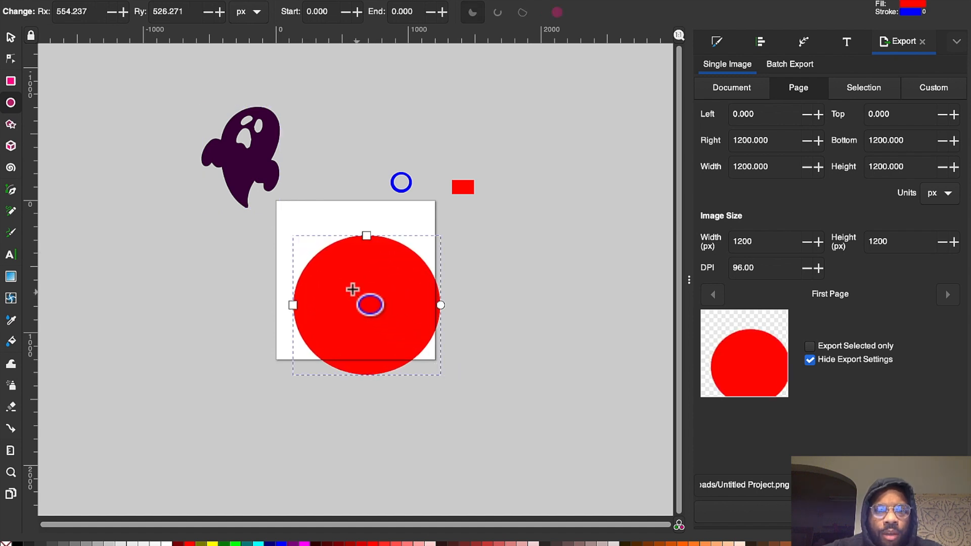
{"action": "left_click", "coordinate": [12, 38]}
{"action": "left_click_drag", "start_coordinate": [364, 310], "coordinate": [347, 287]}
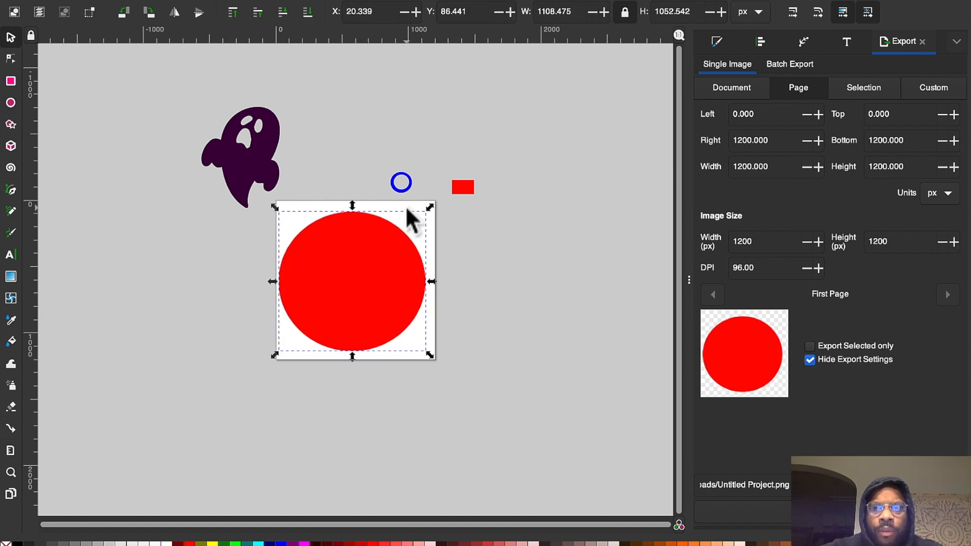
- Switch the size units to inches and reduce the red ellipse's width to 10.647 in with proportions locked
{"action": "left_click", "coordinate": [748, 17]}
{"action": "left_click", "coordinate": [748, 24]}
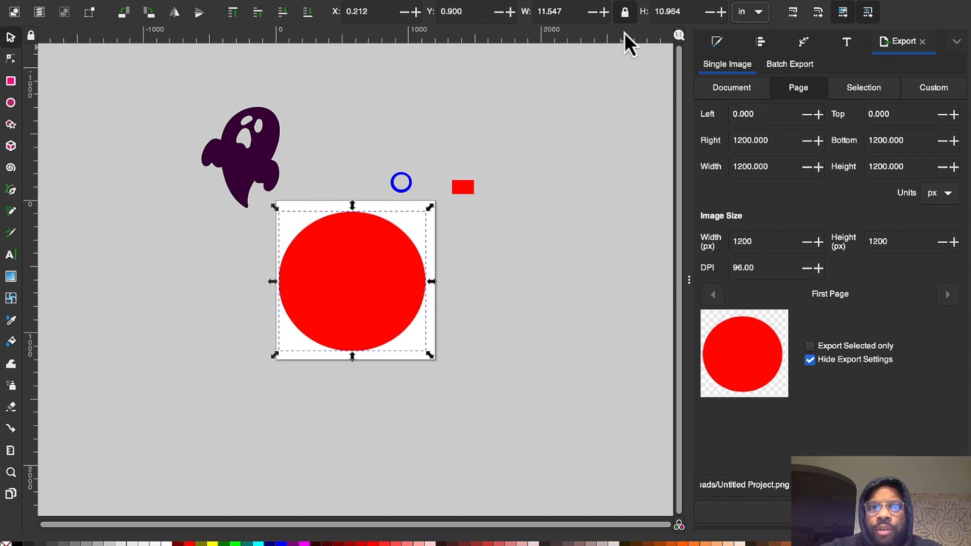
{"action": "left_click", "coordinate": [594, 13]}
{"action": "left_click", "coordinate": [594, 14]}
{"action": "left_click", "coordinate": [594, 14]}
{"action": "left_click", "coordinate": [594, 13]}
{"action": "left_click", "coordinate": [594, 14]}
{"action": "left_click", "coordinate": [594, 14]}
{"action": "left_click", "coordinate": [594, 14]}
{"action": "left_click", "coordinate": [594, 14]}
{"action": "left_click", "coordinate": [595, 14]}
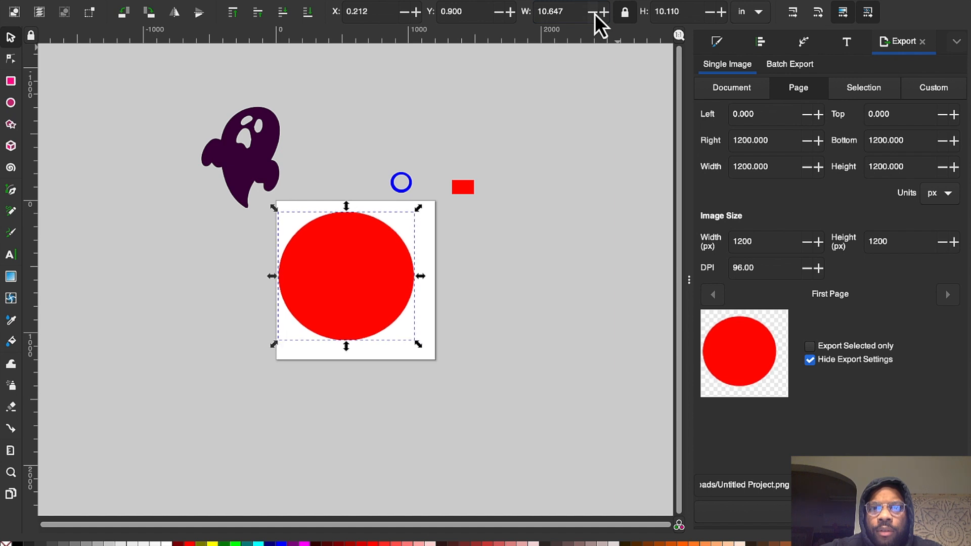
- Set the red ellipse's width to 11 in and shift it horizontally toward the page's centre
{"action": "left_click_drag", "start_coordinate": [569, 12], "coordinate": [544, 12]}
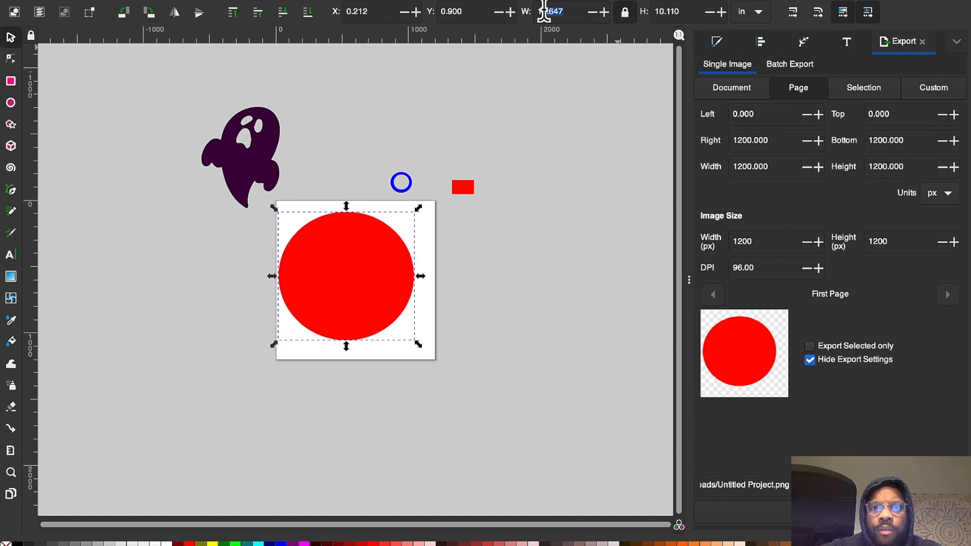
{"action": "type", "text": "11"}
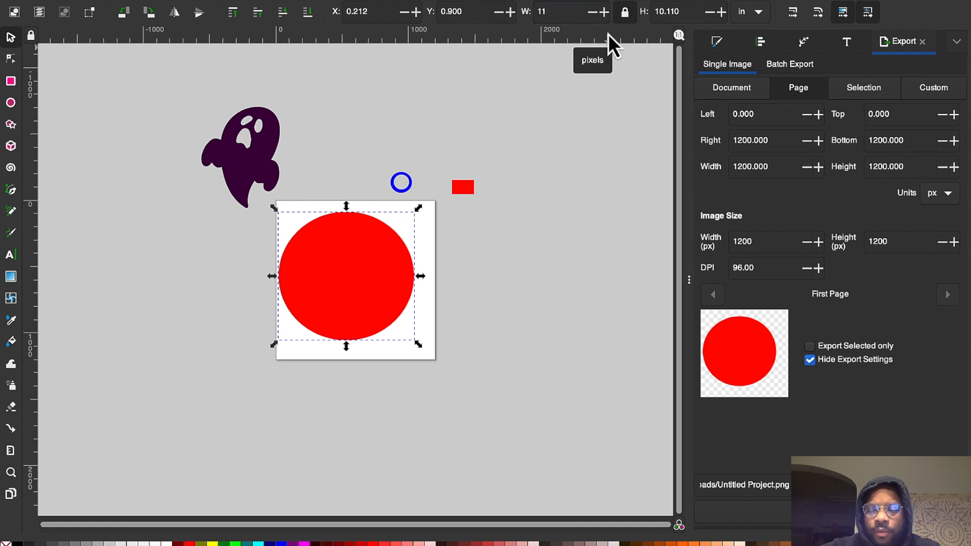
{"action": "key", "text": "Return"}
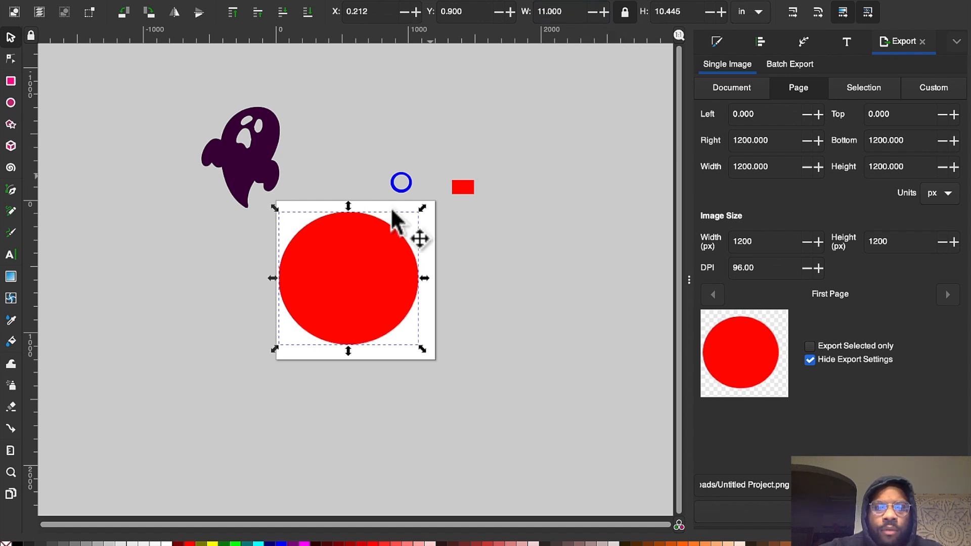
{"action": "left_click_drag", "start_coordinate": [333, 275], "coordinate": [347, 274]}
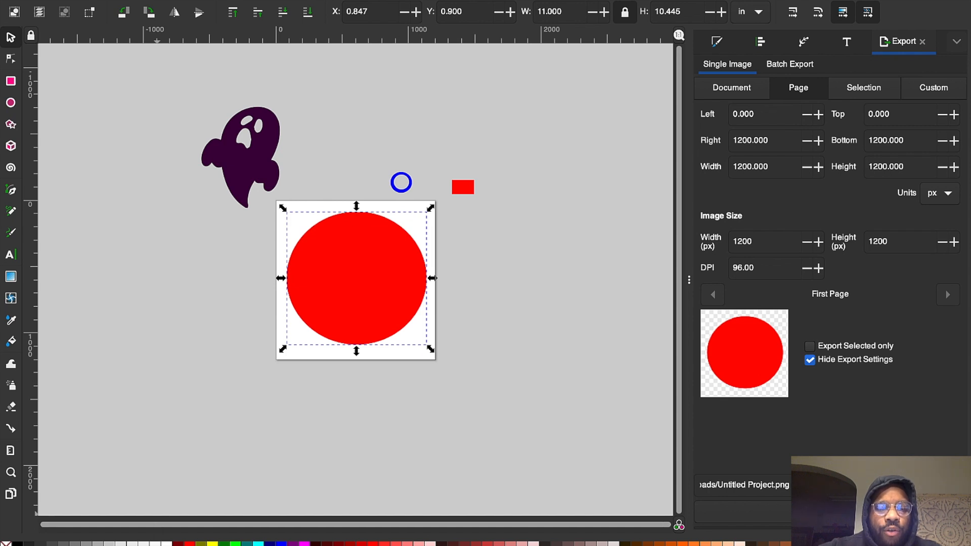
- Make a blue duplicate of the red ellipse, scaled down to about 8.88 by 8.43 in and centred inside it
{"action": "left_click", "coordinate": [281, 543]}
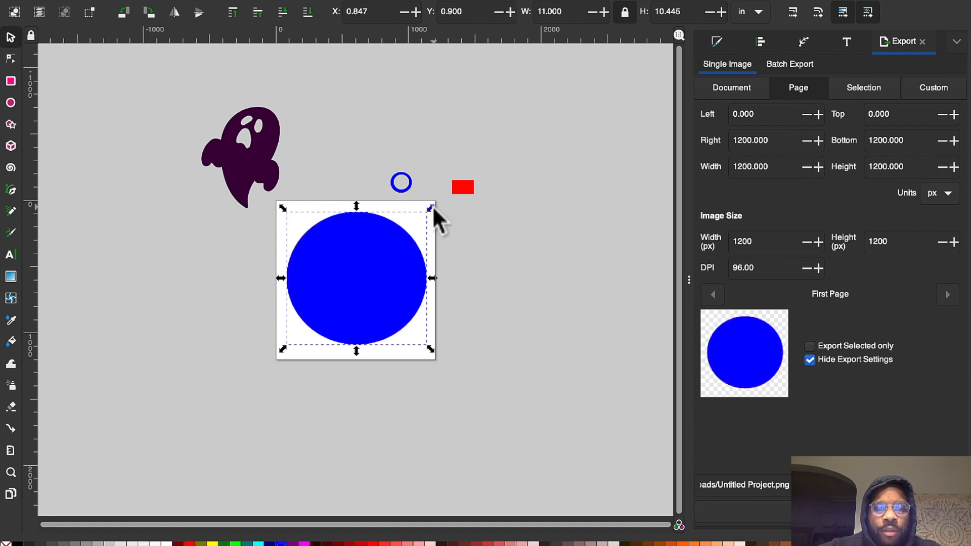
{"action": "left_click_drag", "start_coordinate": [432, 207], "coordinate": [404, 233]}
{"action": "left_click_drag", "start_coordinate": [342, 280], "coordinate": [359, 265]}
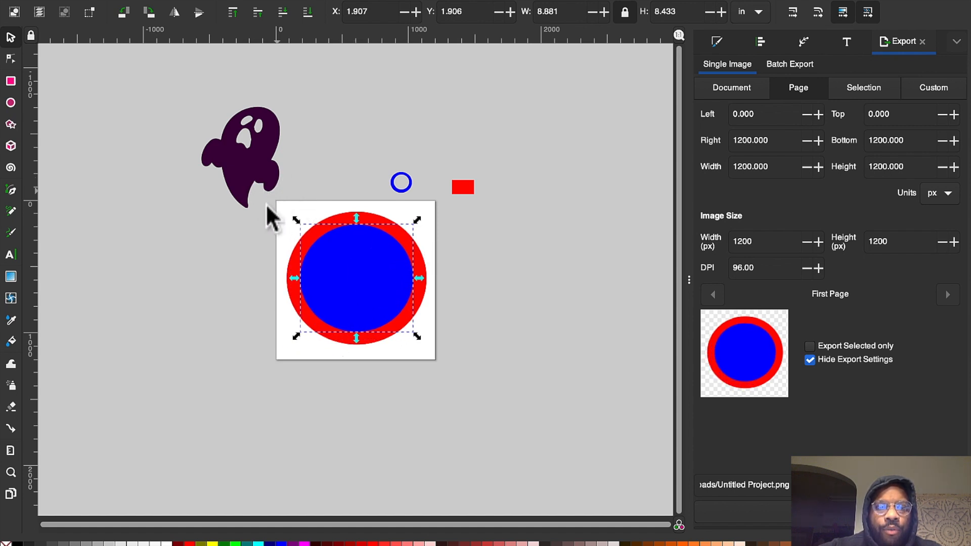
- Select the red and blue ellipses and centre them on a common vertical axis with Align and Distribute
{"action": "left_click", "coordinate": [286, 202]}
{"action": "left_click_drag", "start_coordinate": [281, 202], "coordinate": [467, 403]}
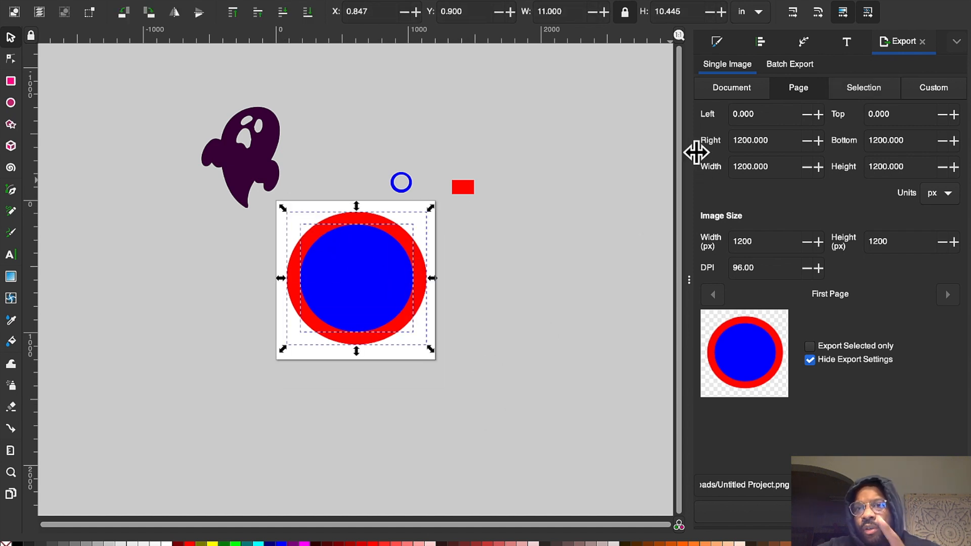
{"action": "left_click", "coordinate": [760, 41]}
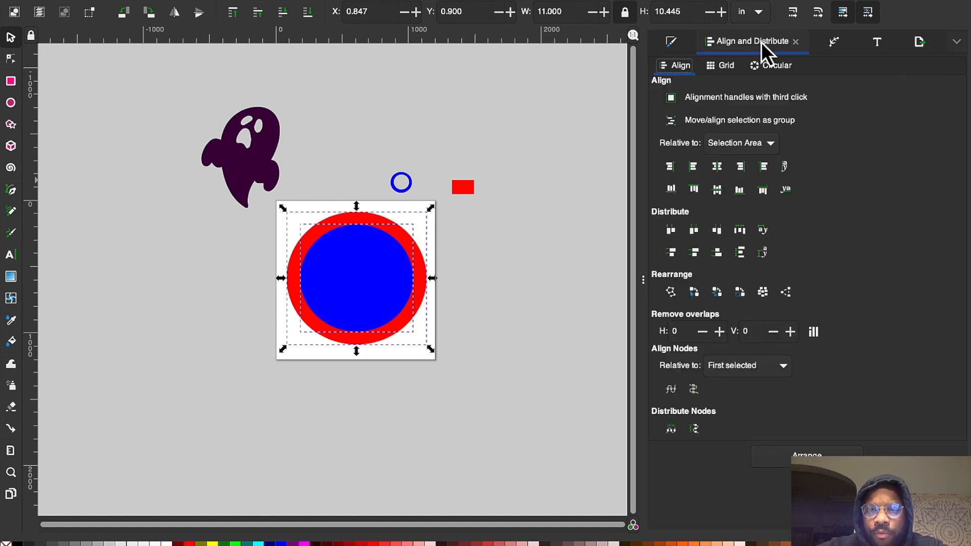
{"action": "left_click", "coordinate": [716, 166]}
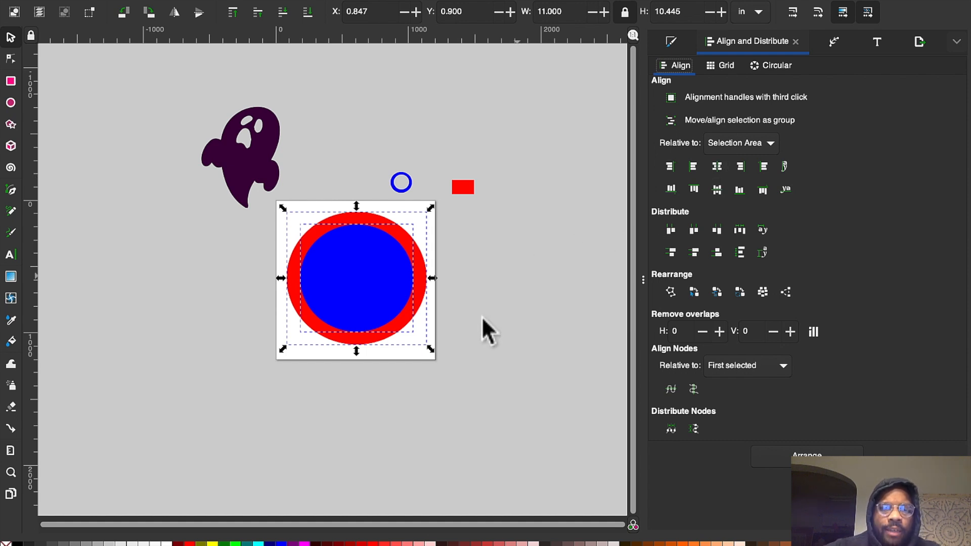
- Subtract the blue ellipse from the red one with Difference to leave a red ring
{"action": "left_click", "coordinate": [350, 400]}
{"action": "left_click_drag", "start_coordinate": [283, 206], "coordinate": [485, 395]}
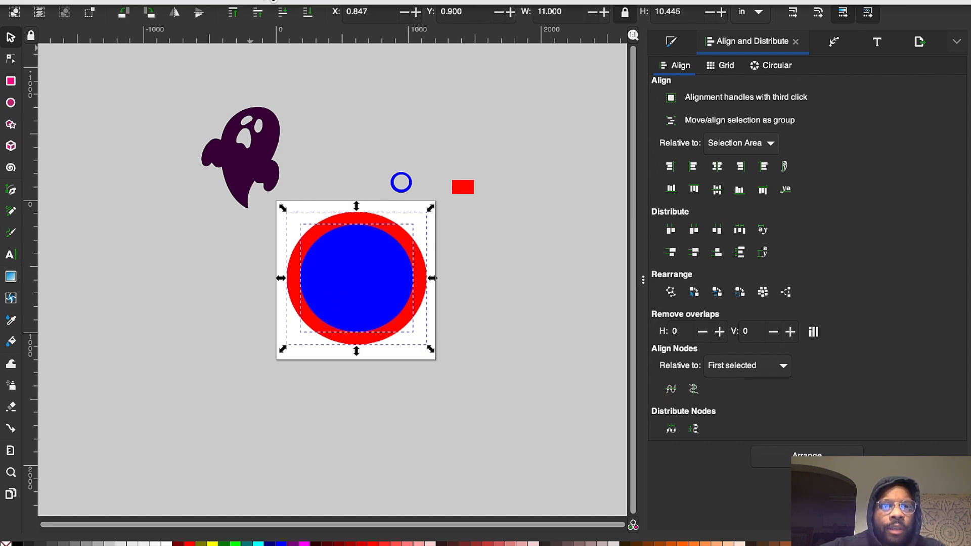
{"action": "left_click", "coordinate": [273, 3]}
{"action": "left_click", "coordinate": [297, 65]}
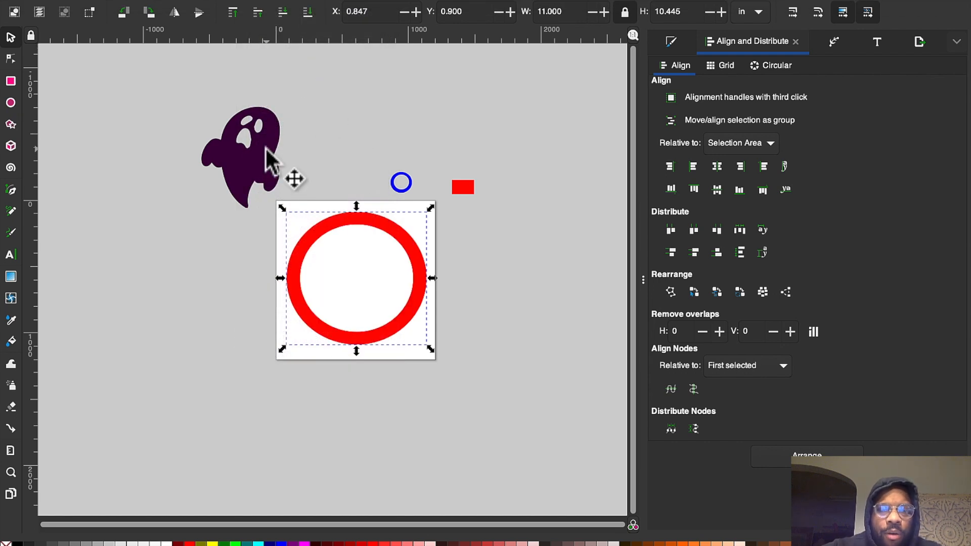
{"action": "left_click", "coordinate": [418, 156]}
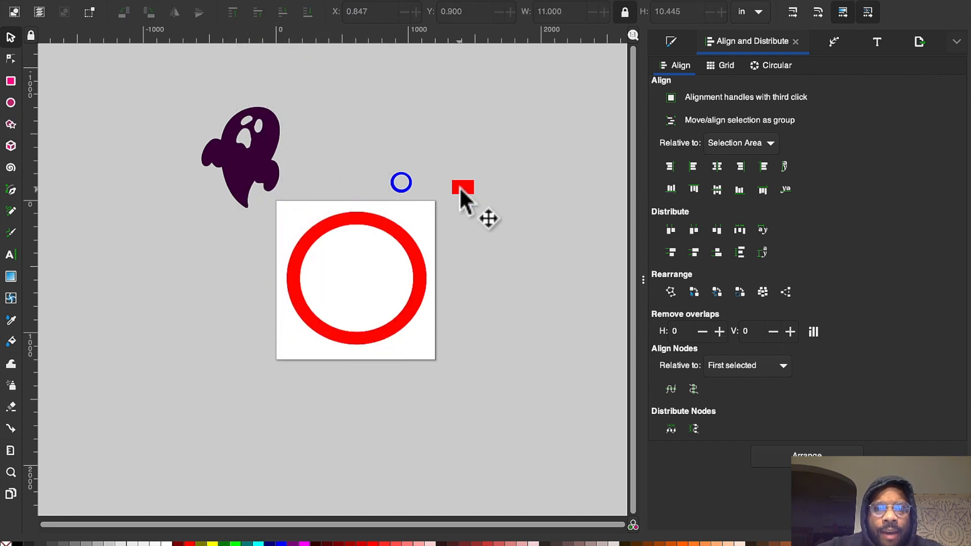
- Place the red rectangle over the top edge of the large red ring and merge the two with Union
{"action": "left_click_drag", "start_coordinate": [455, 193], "coordinate": [351, 215]}
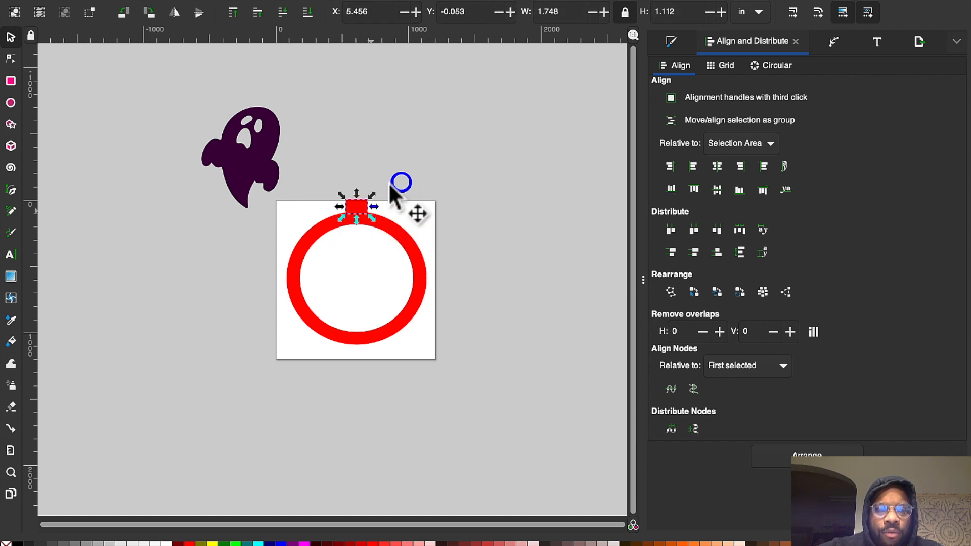
{"action": "left_click_drag", "start_coordinate": [391, 183], "coordinate": [401, 166]}
{"action": "left_click_drag", "start_coordinate": [299, 187], "coordinate": [443, 371]}
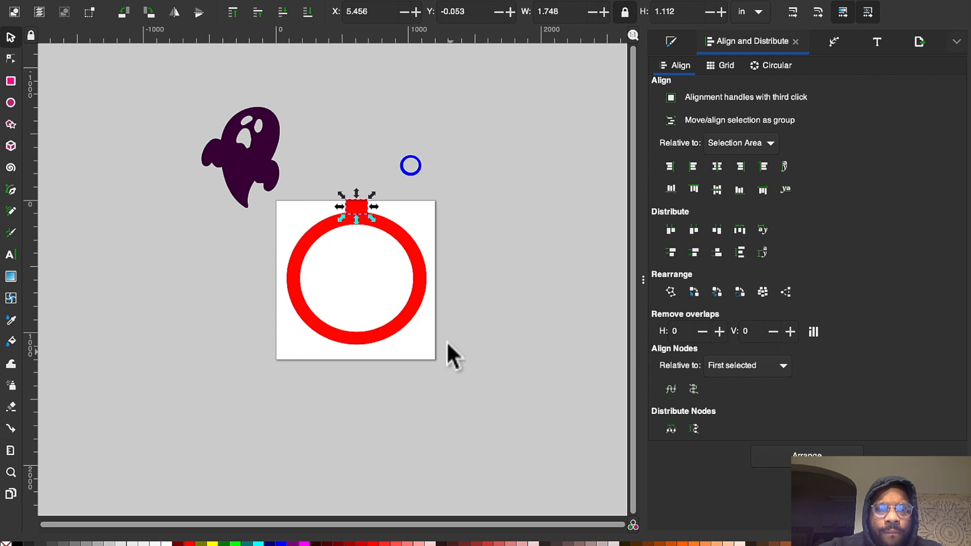
{"action": "left_click", "coordinate": [302, 255], "text": "shift"}
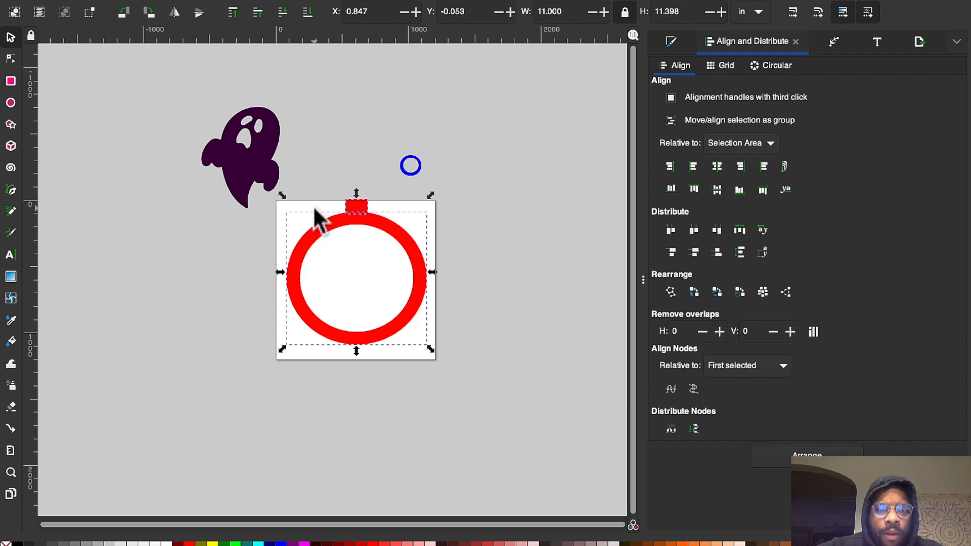
{"action": "left_click", "coordinate": [275, 4]}
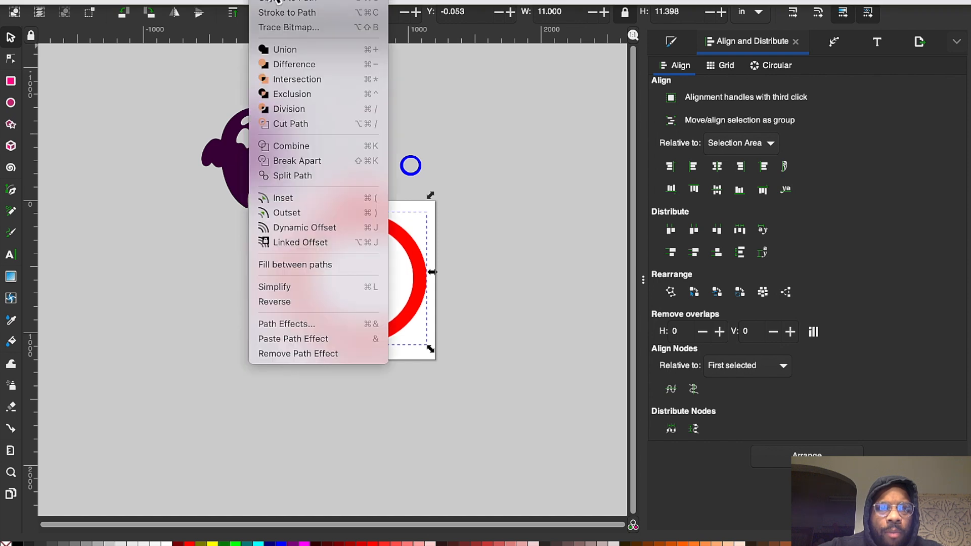
{"action": "left_click", "coordinate": [283, 49]}
{"action": "left_click", "coordinate": [526, 225]}
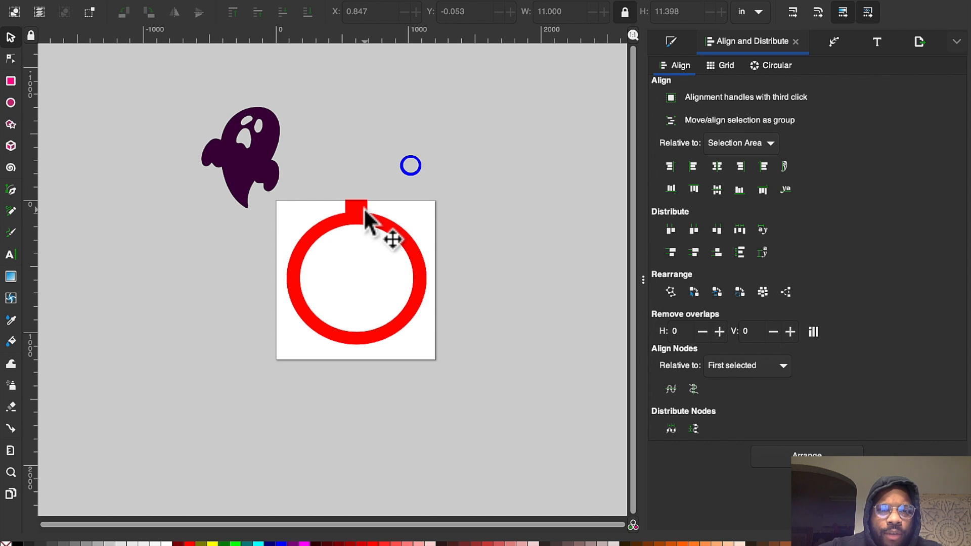
- Place the small blue loop on top of the red ornament's tab and merge both shapes with Union
{"action": "left_click_drag", "start_coordinate": [416, 162], "coordinate": [356, 192]}
{"action": "left_click", "coordinate": [424, 174]}
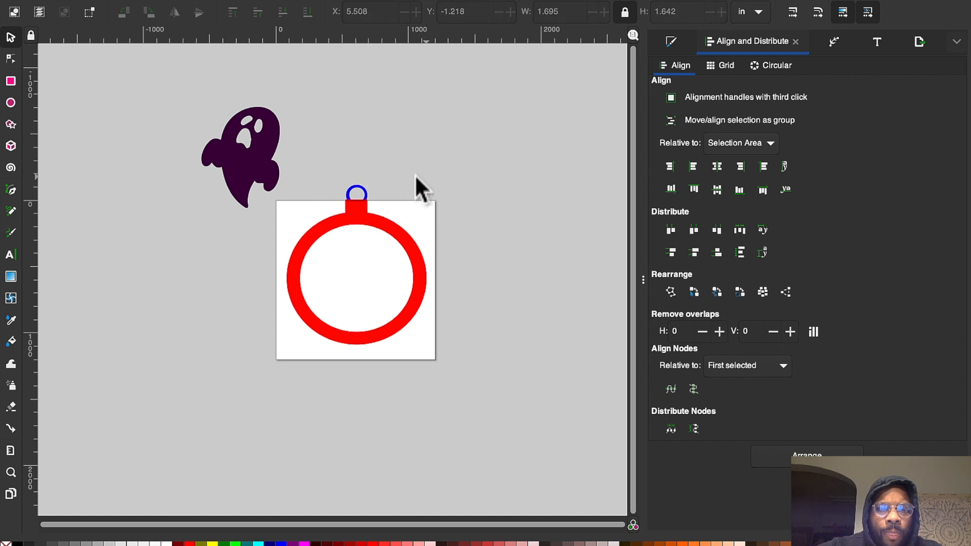
{"action": "left_click_drag", "start_coordinate": [315, 165], "coordinate": [384, 261]}
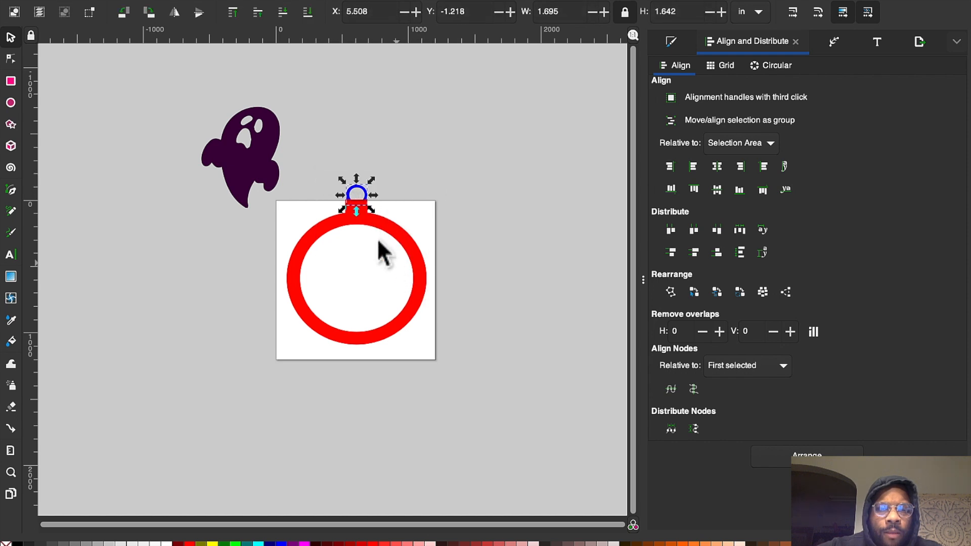
{"action": "left_click", "coordinate": [313, 237]}
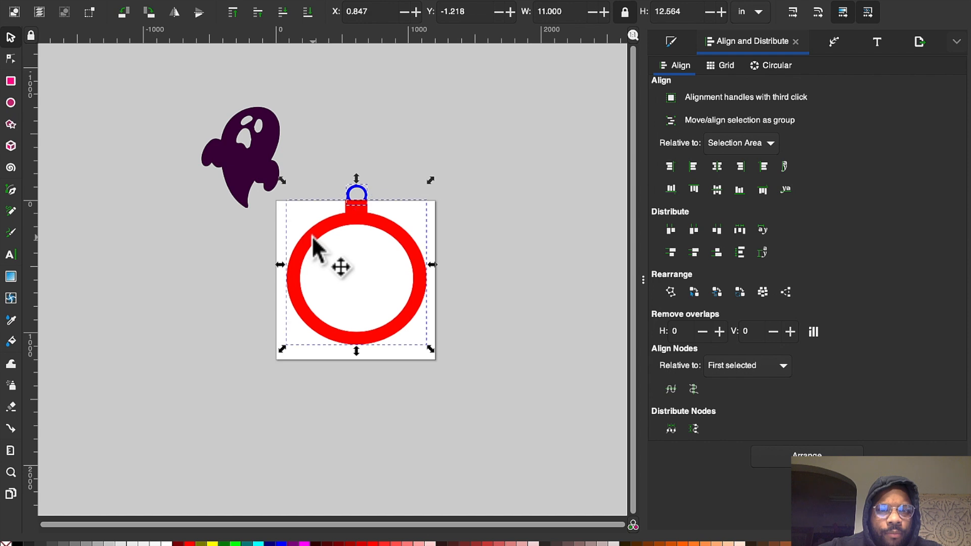
{"action": "left_click", "coordinate": [273, 3]}
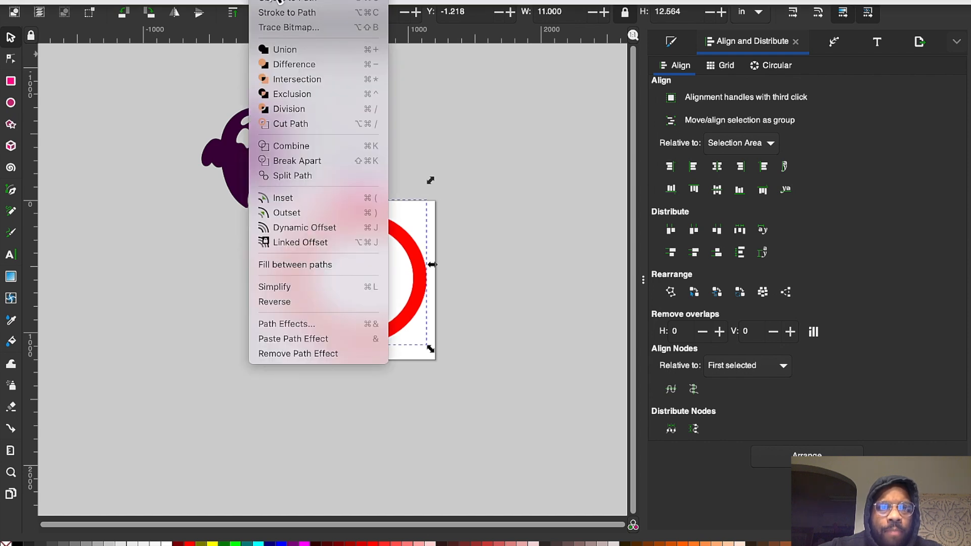
{"action": "left_click", "coordinate": [287, 52]}
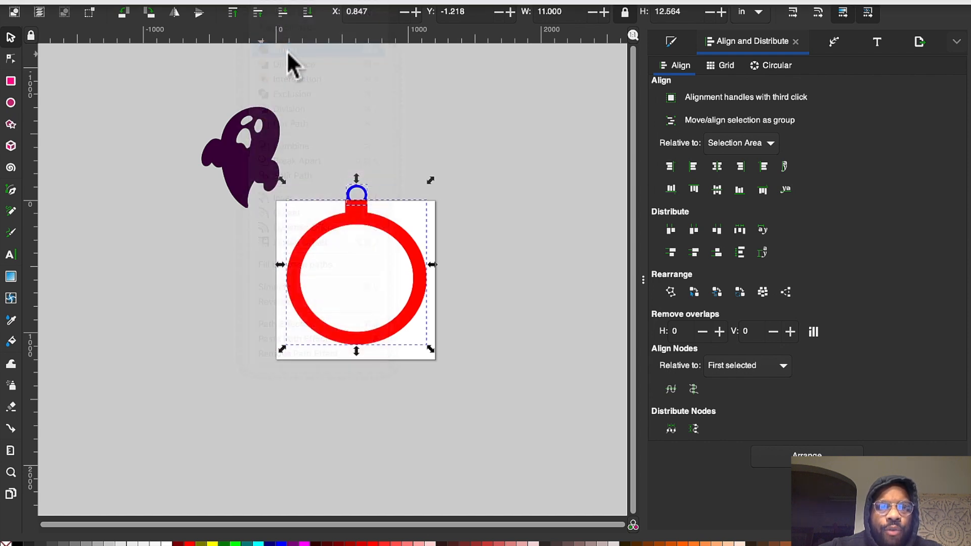
{"action": "left_click", "coordinate": [568, 151]}
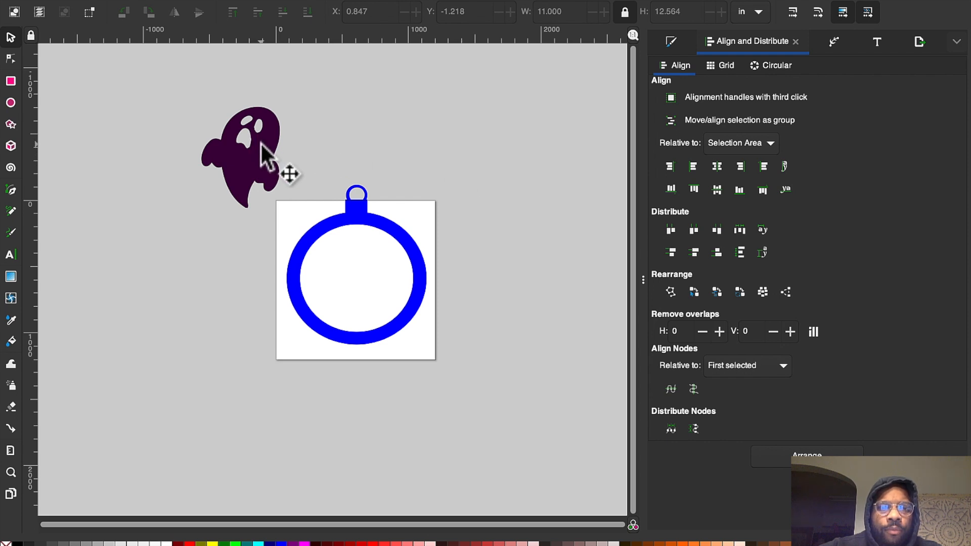
- Scale the ghost to about 6.82 by 8.80 in and place it inside the ornament ring, overlapping the ring's upper and lower edges
{"action": "left_click_drag", "start_coordinate": [282, 168], "coordinate": [453, 147]}
{"action": "left_click_drag", "start_coordinate": [463, 101], "coordinate": [505, 84]}
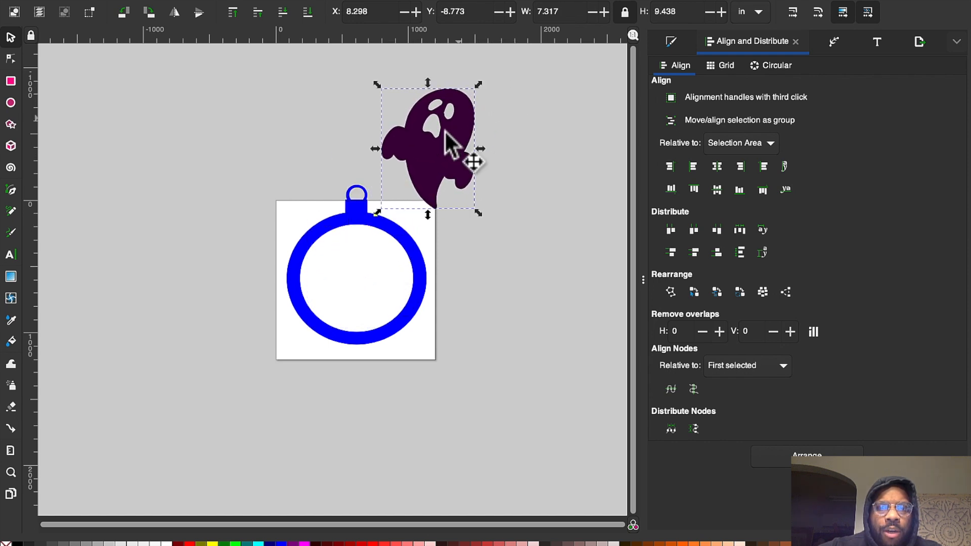
{"action": "left_click_drag", "start_coordinate": [417, 193], "coordinate": [362, 284]}
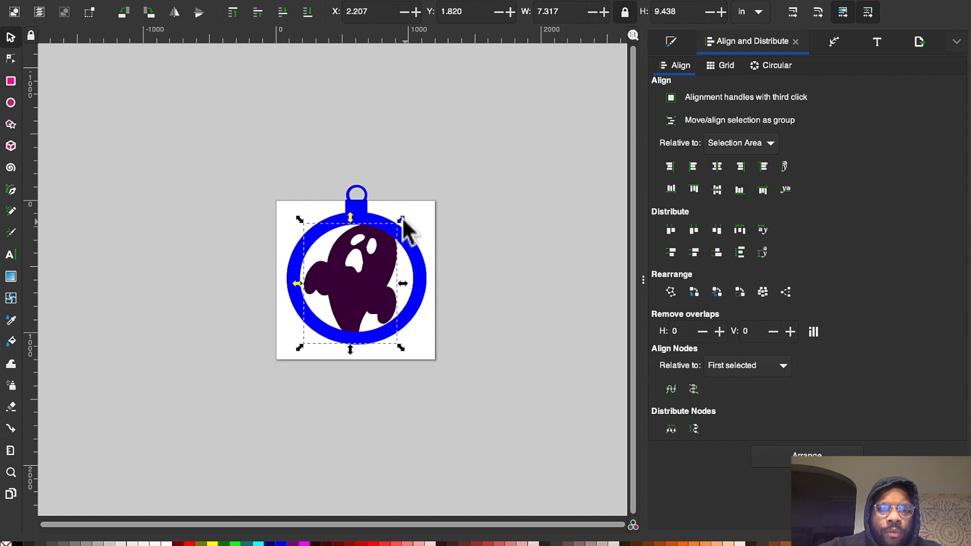
{"action": "left_click_drag", "start_coordinate": [399, 221], "coordinate": [396, 227]}
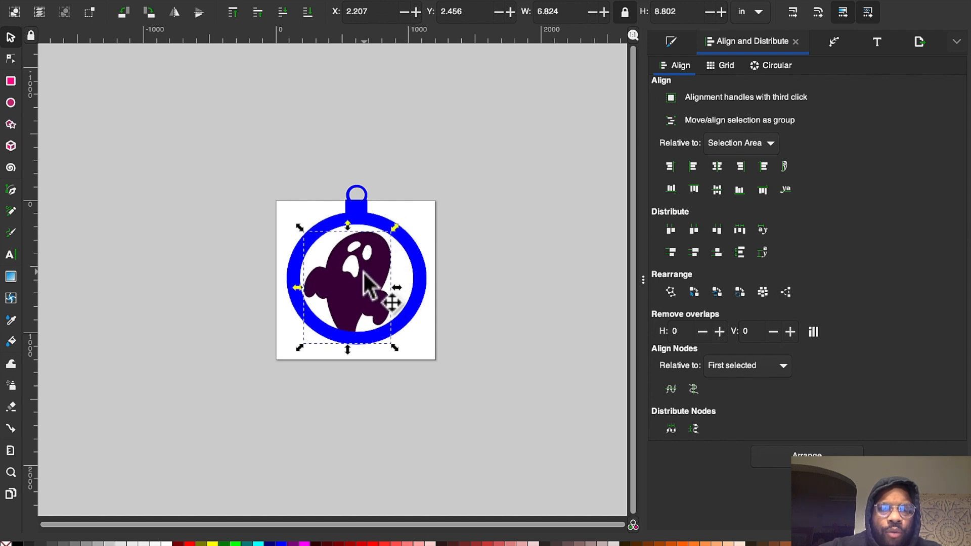
{"action": "left_click_drag", "start_coordinate": [367, 275], "coordinate": [373, 273]}
{"action": "left_click", "coordinate": [472, 221]}
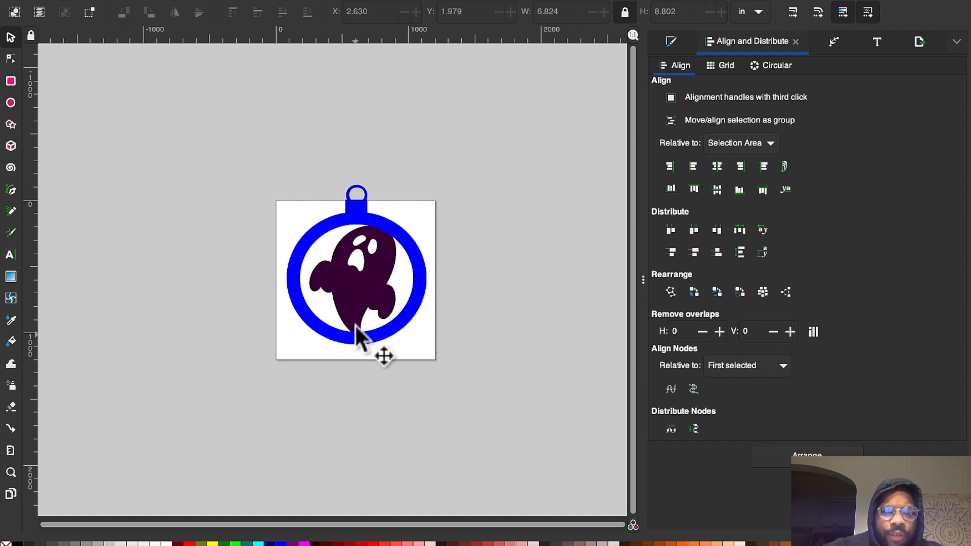
- Merge the ghost and the blue ornament frame with Union and move the combined shape down onto the page
{"action": "left_click_drag", "start_coordinate": [240, 162], "coordinate": [498, 393]}
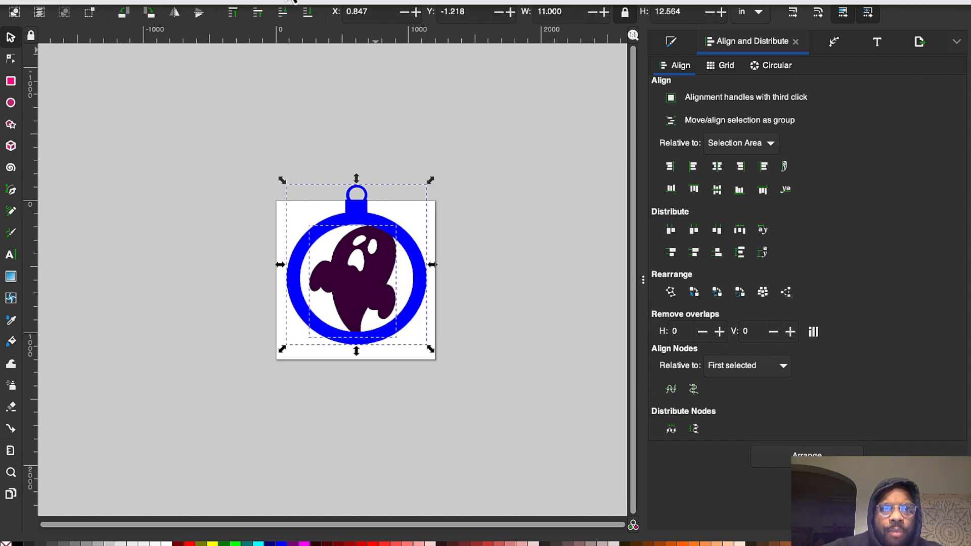
{"action": "left_click", "coordinate": [276, 0]}
{"action": "left_click", "coordinate": [296, 48]}
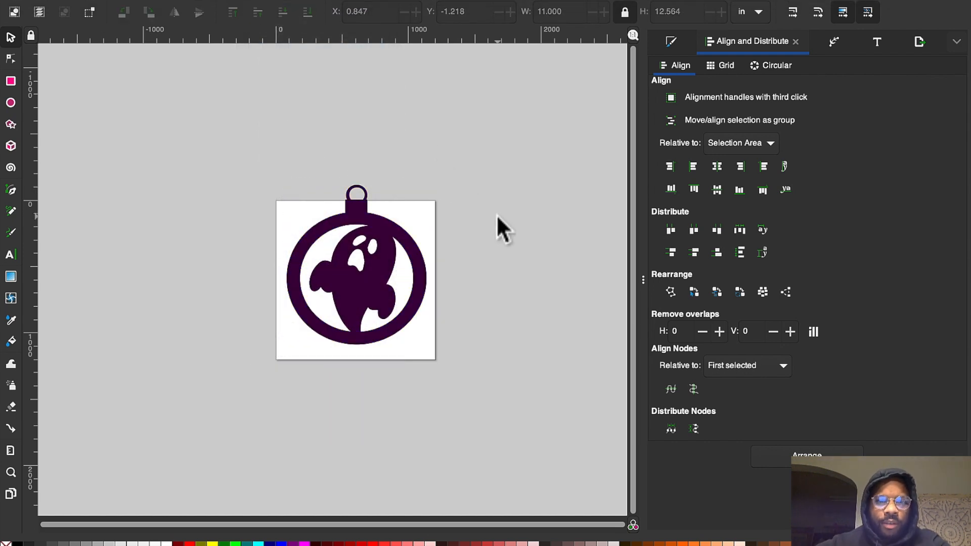
{"action": "mouse_move", "coordinate": [347, 277]}
{"action": "left_mouse_down"}
{"action": "mouse_move", "coordinate": [347, 237]}
{"action": "mouse_move", "coordinate": [345, 276]}
{"action": "left_mouse_up"}
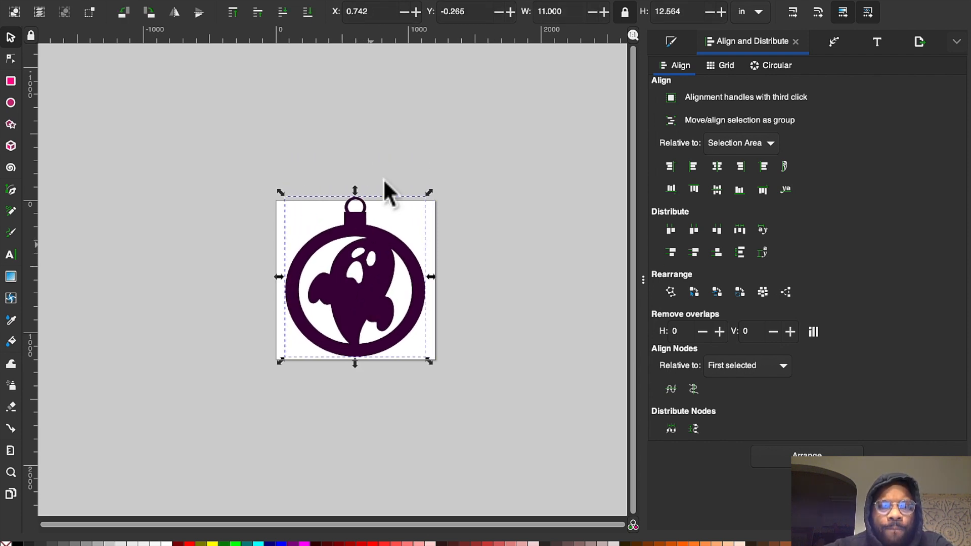
{"action": "left_click", "coordinate": [380, 127]}
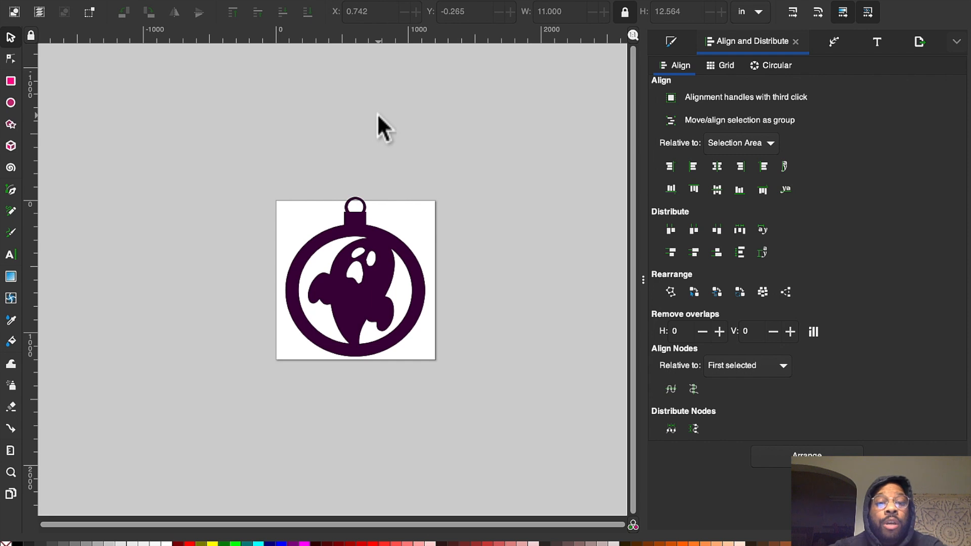